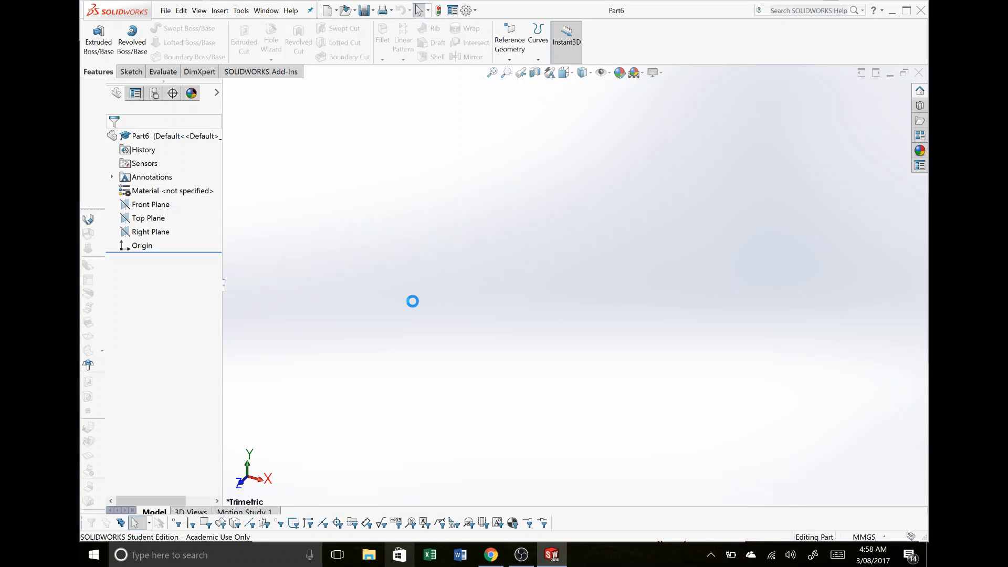
- Save the new part in the Assignment ONE folder as P04
key(ctrl+s)
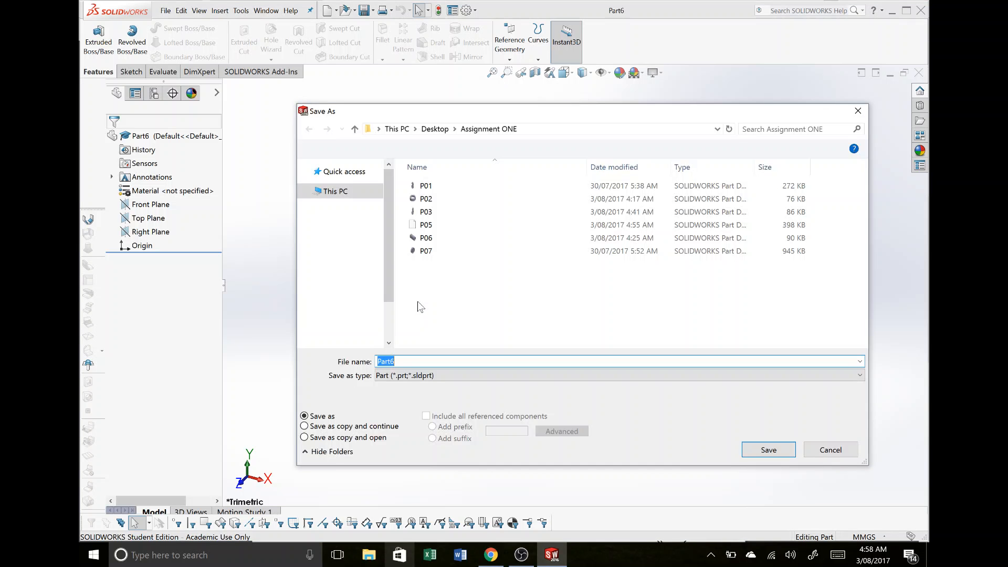
text(P04)
key(Return)
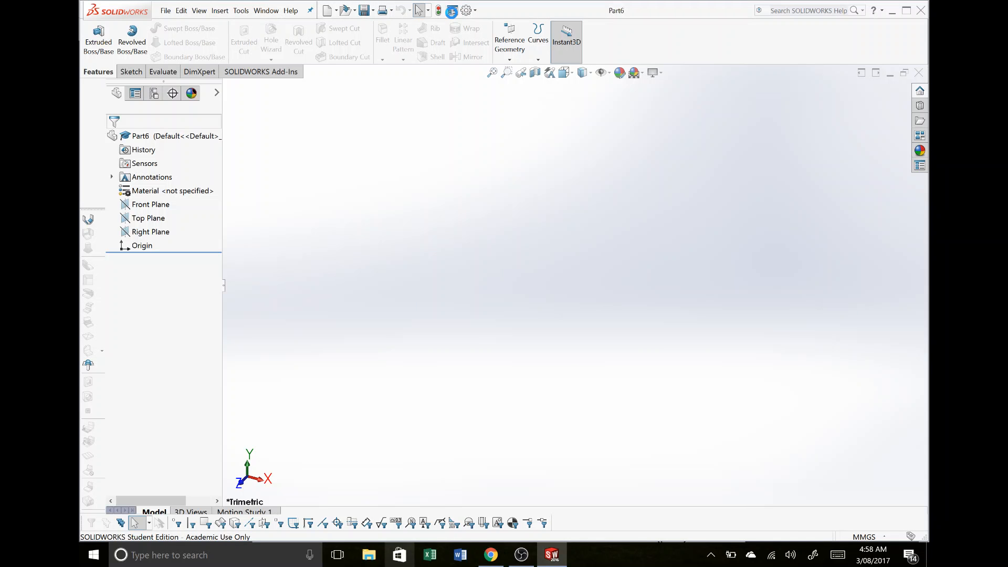
- Add a custom file property named Description with the value Formed Bracket
click(452, 11)
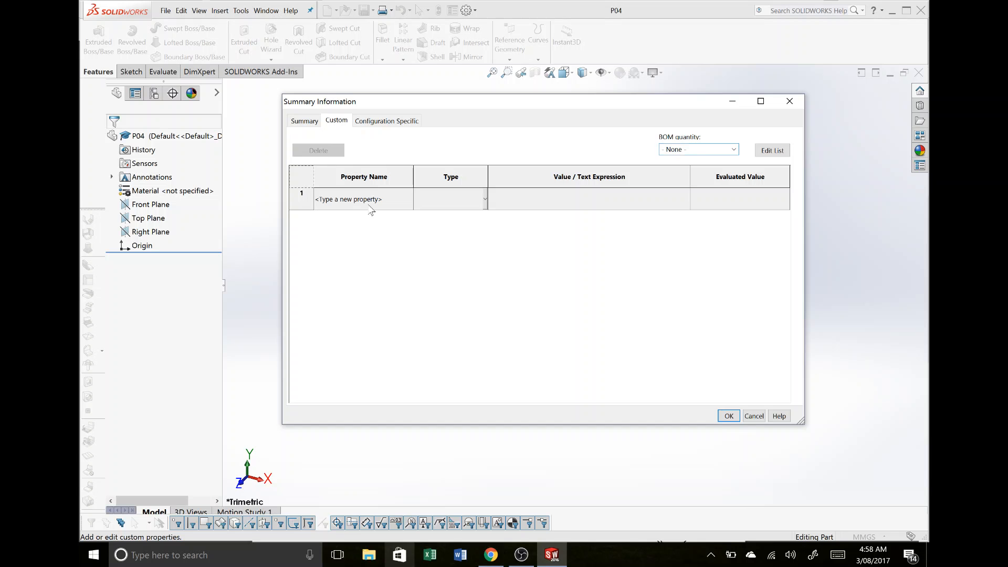
click(370, 206)
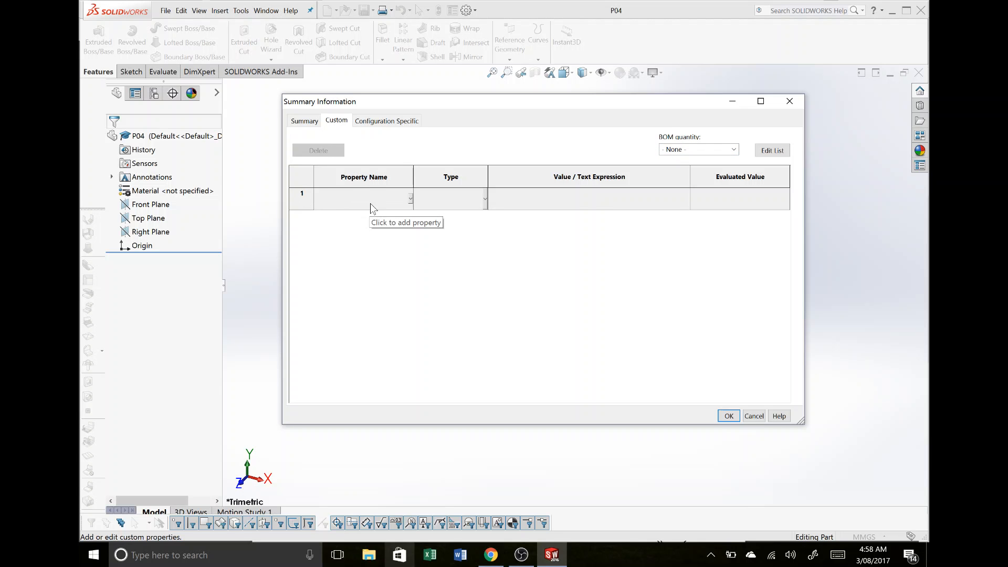
text(Description)
click(550, 207)
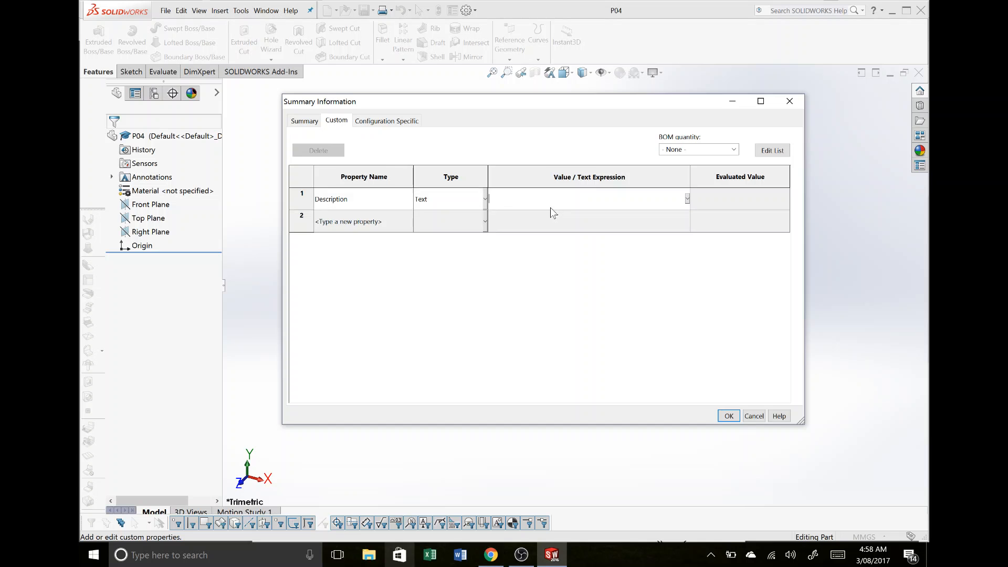
text(Formed Bracket)
key(Return)
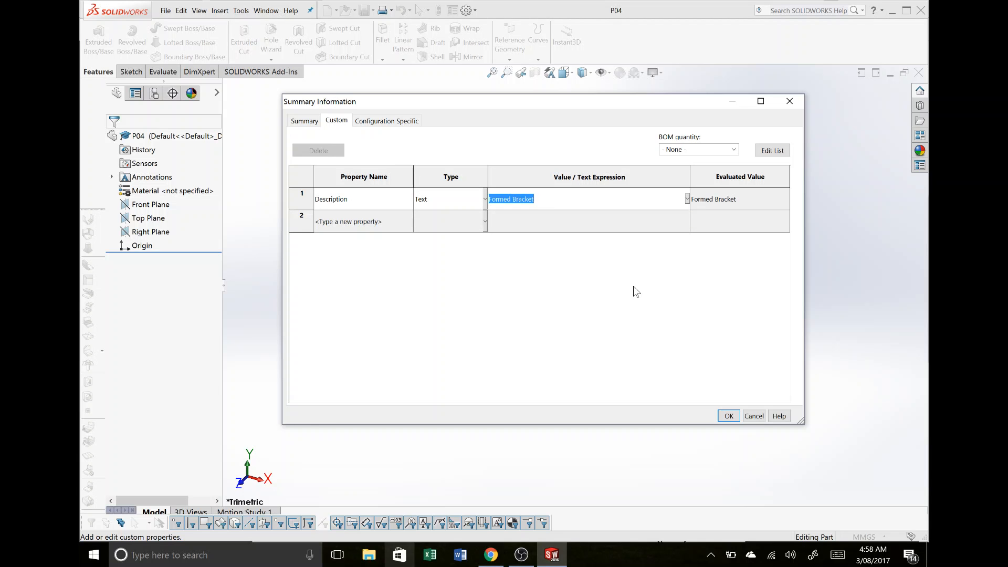
click(724, 419)
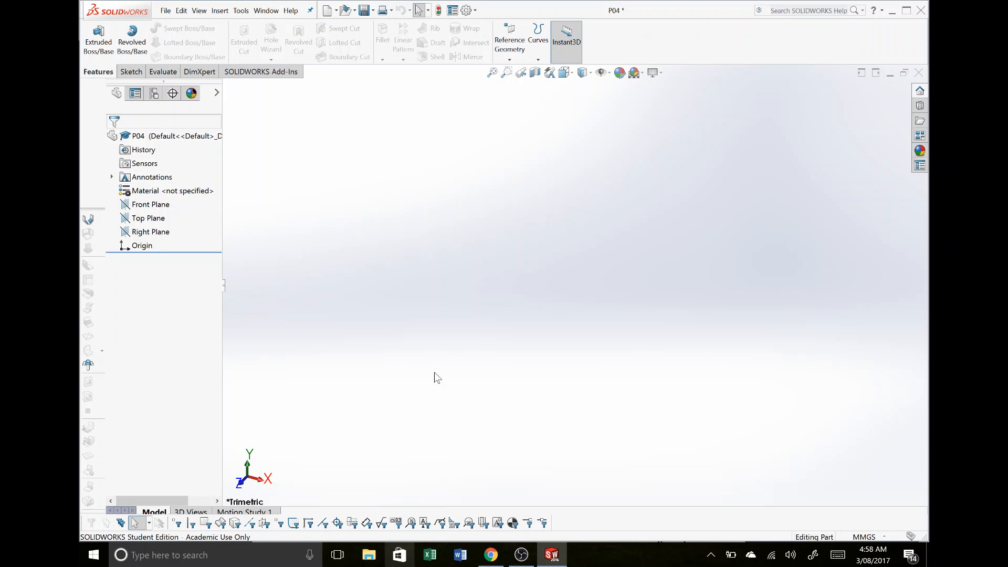
- Start a sketch on the Front Plane and check the P04 formed bracket in the Chrome summary drawing
click(147, 206)
right_click(148, 206)
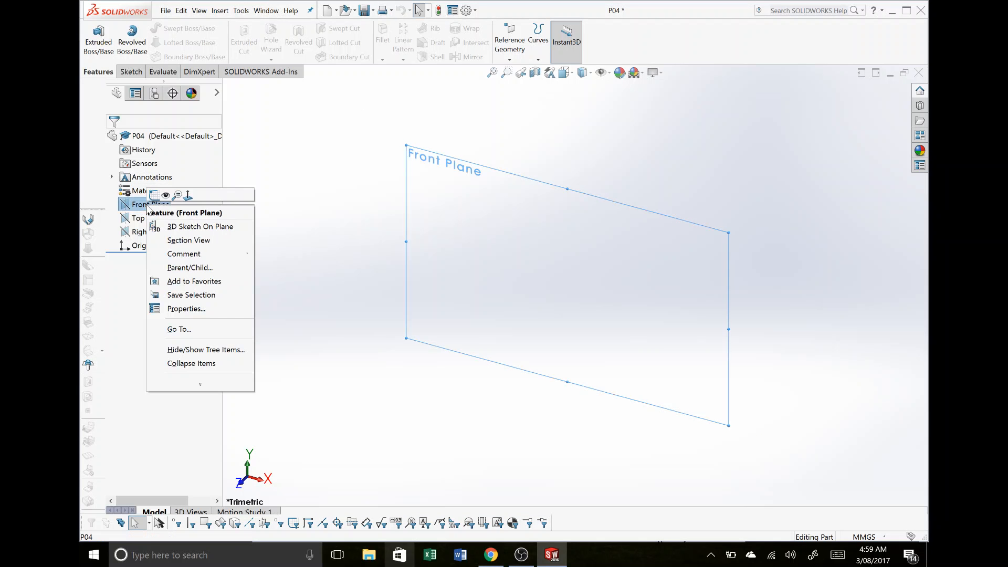
click(153, 195)
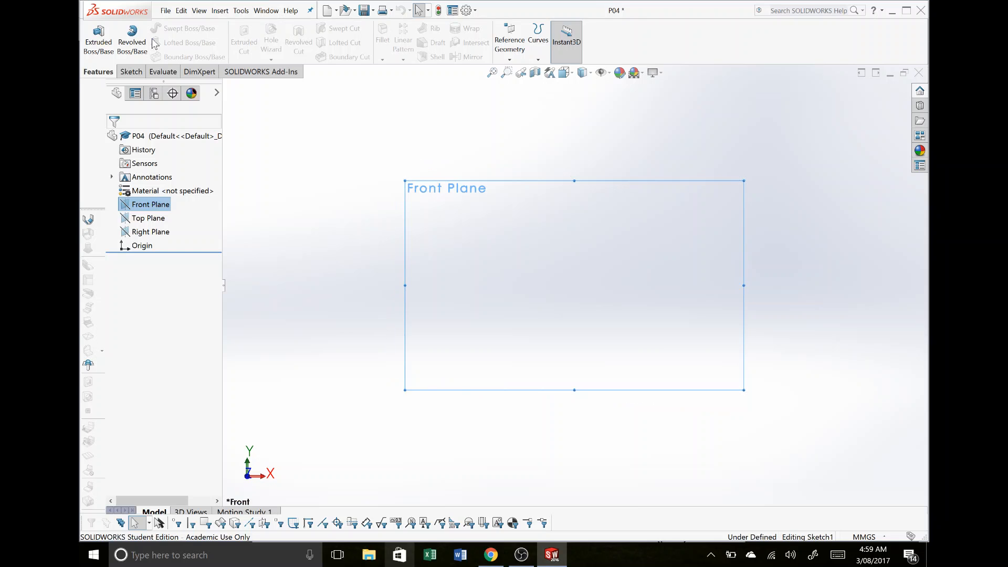
key(alt+Tab)
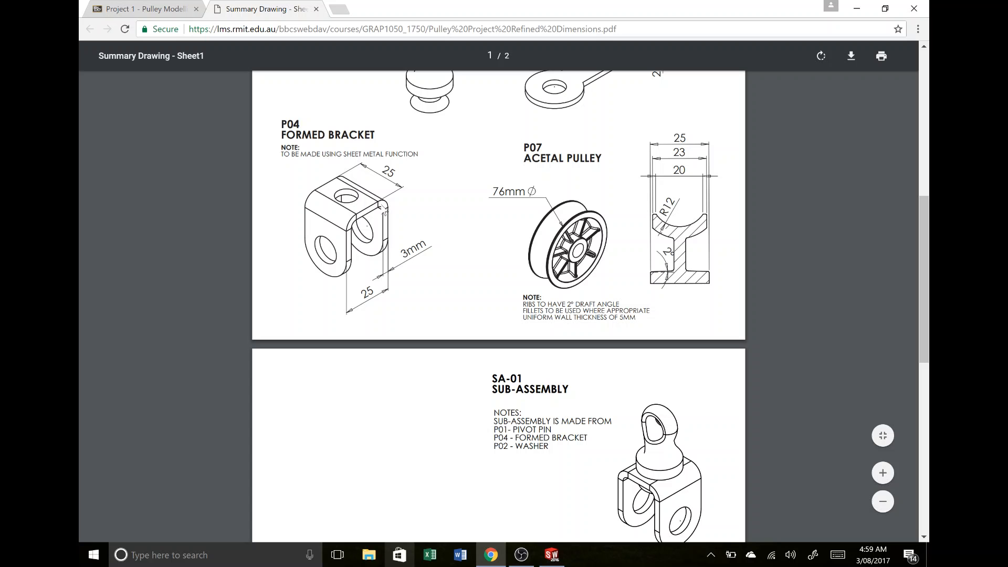
key(alt+Tab)
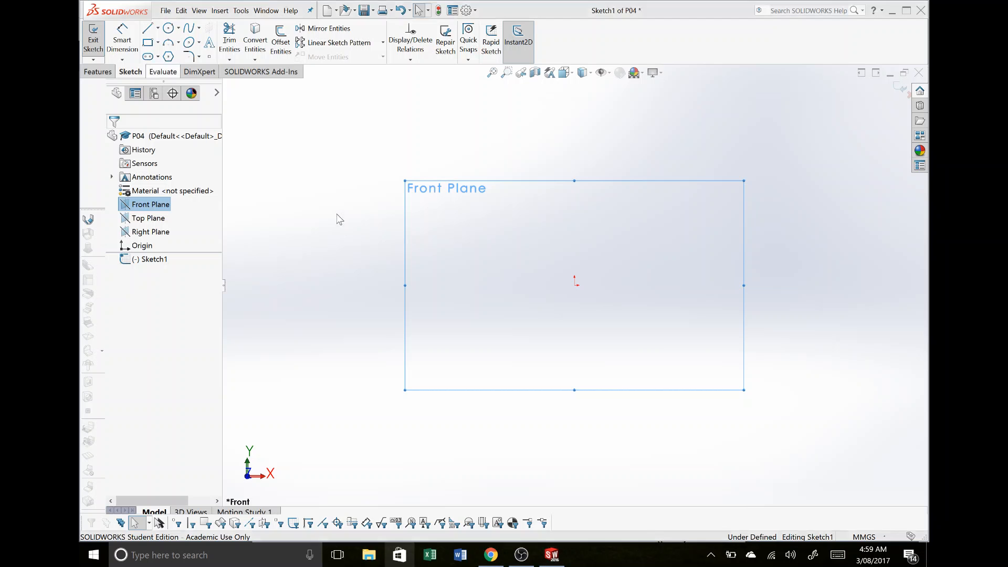
- Sketch a corner rectangle about 48 mm wide above the origin
click(149, 44)
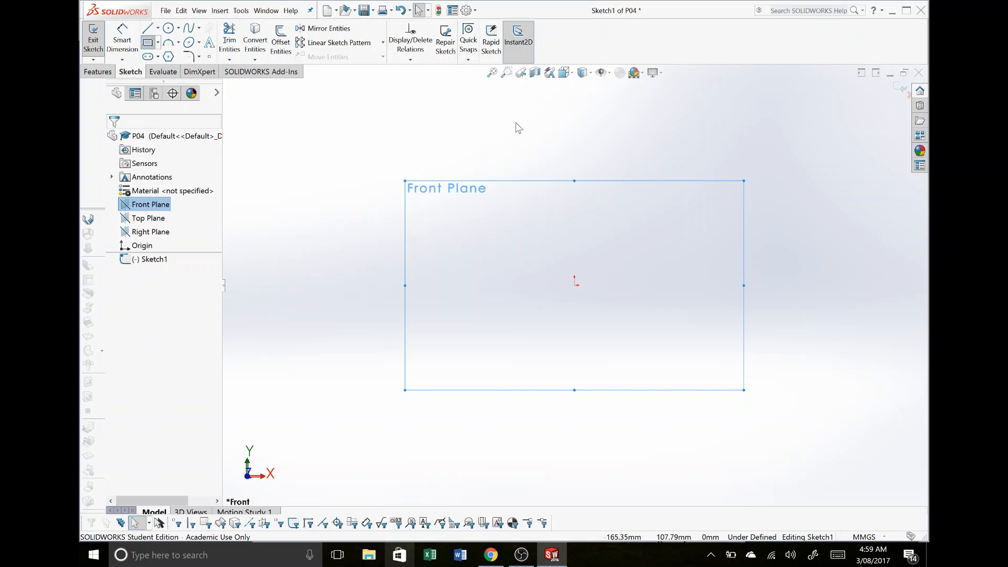
click(502, 112)
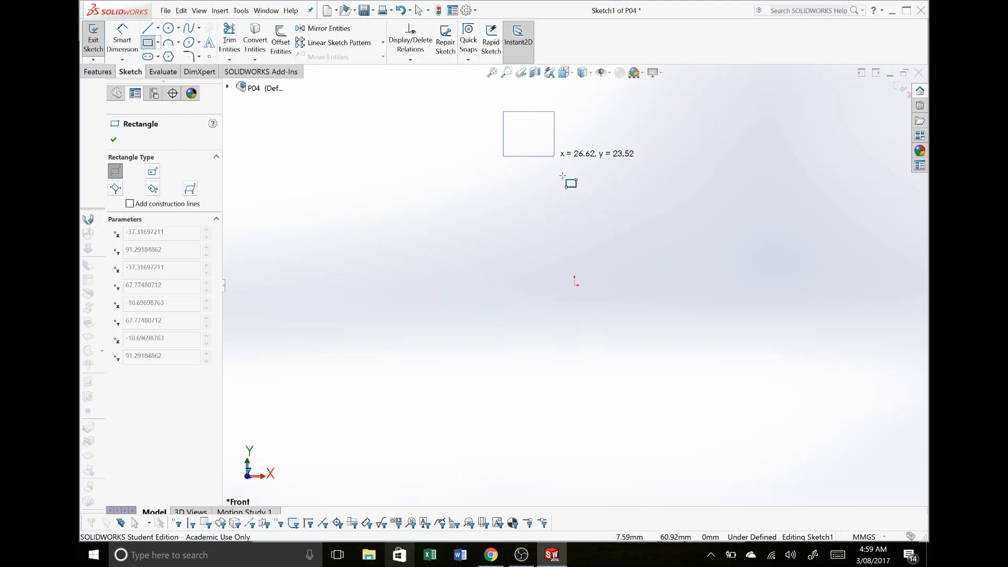
click(594, 212)
key(Escape)
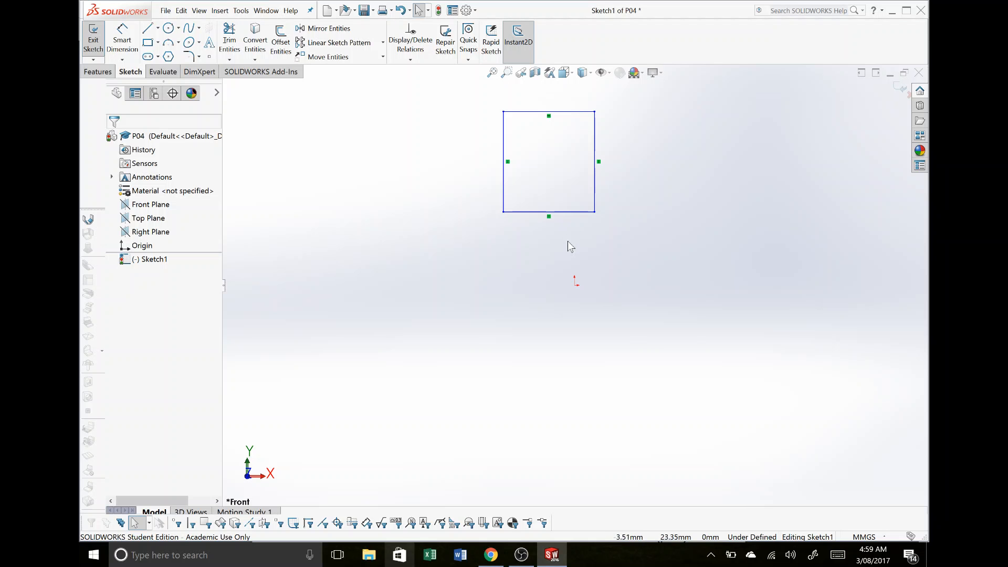
- Convert the rectangle's lower edge to construction geometry
drag(568, 242, 531, 197)
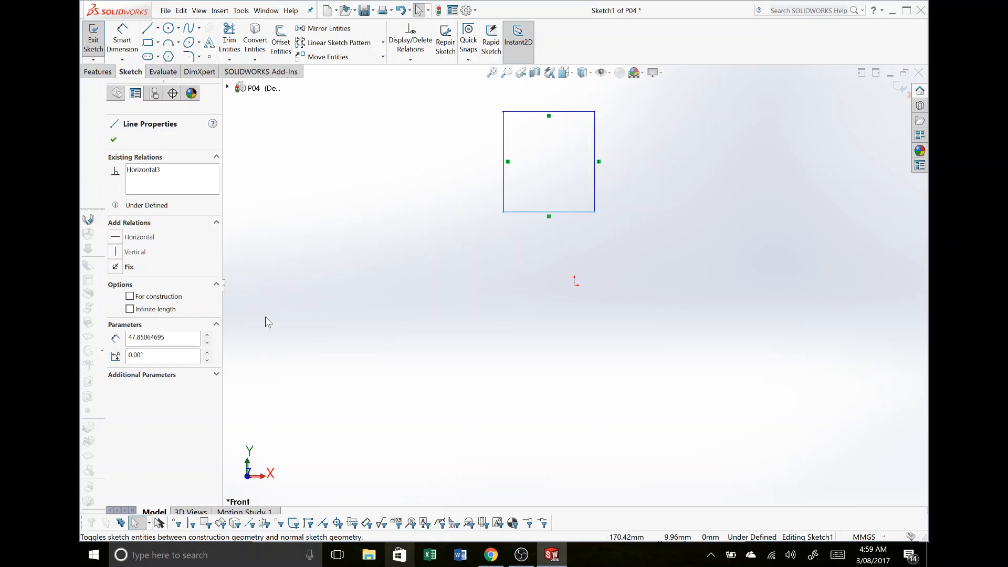
click(130, 296)
click(490, 286)
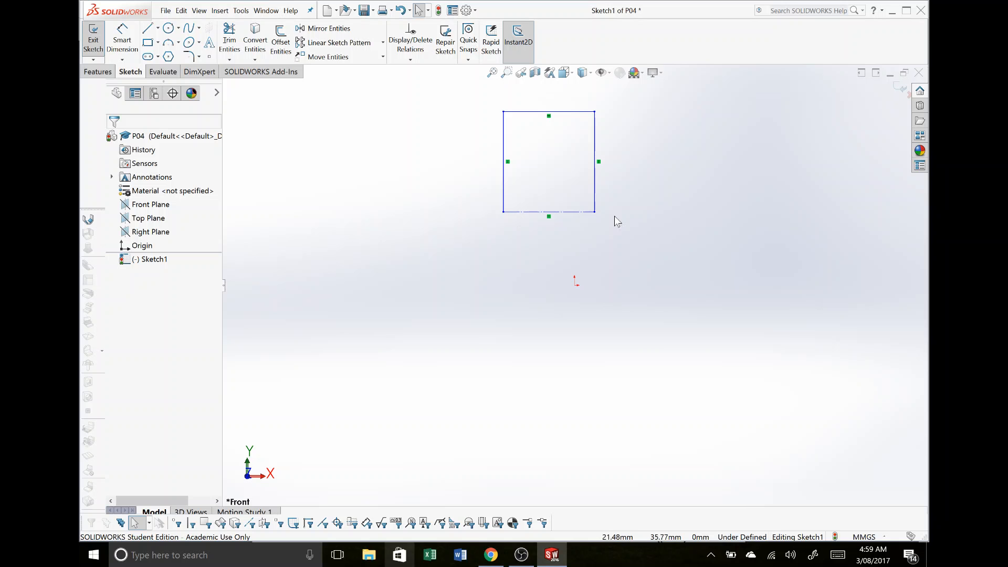
- Add a Midpoint relation between the rectangle's lower construction edge and the origin
click(579, 212)
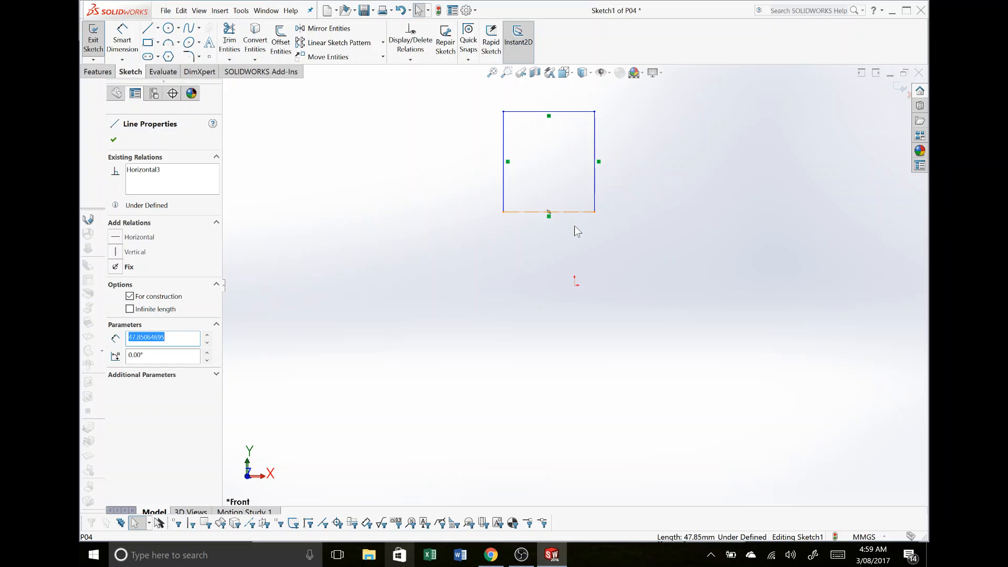
ctrl+click(575, 285)
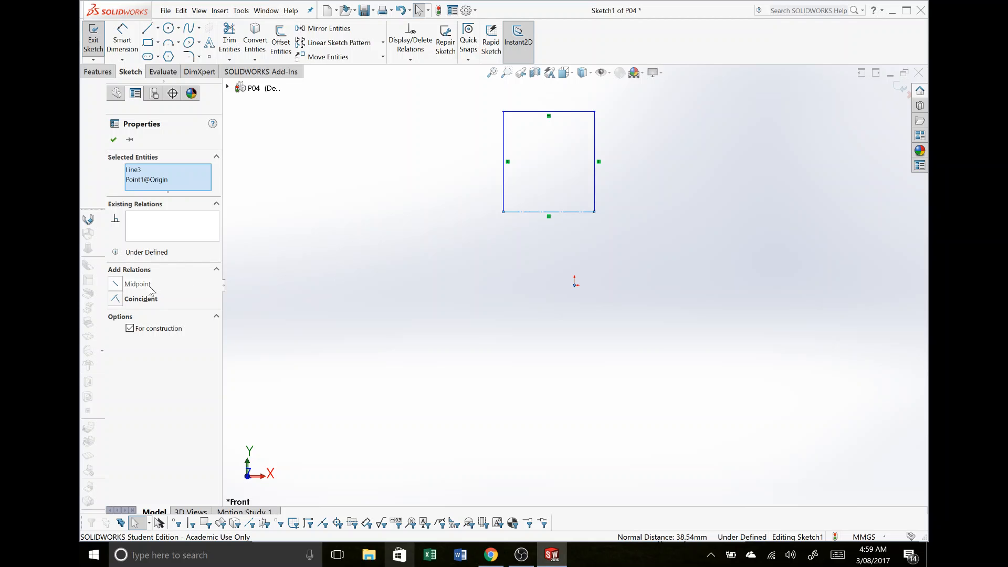
click(149, 285)
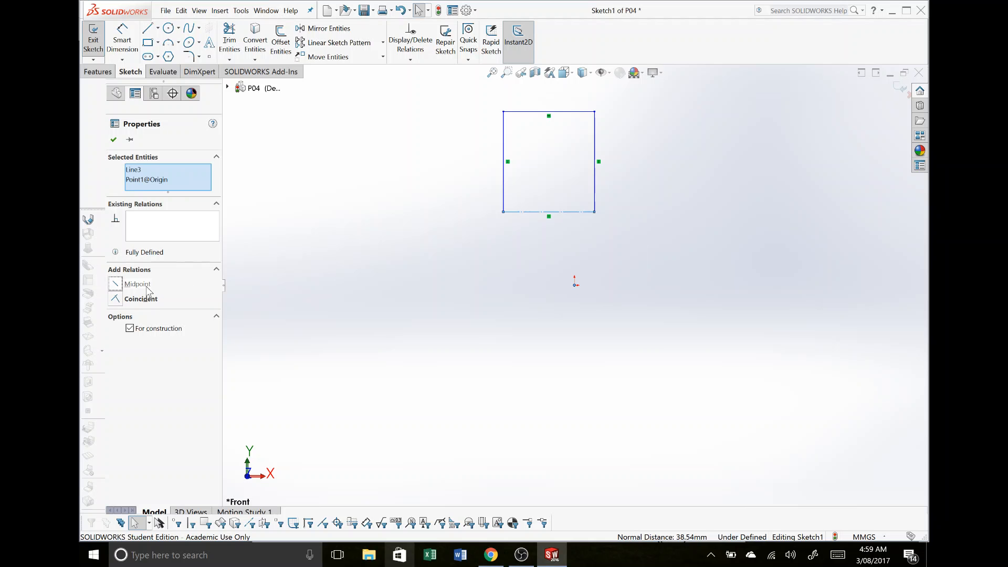
click(564, 388)
- Check the formed bracket's width in the Chrome summary drawing and dimension the rectangle's upper edge to 25 mm
key(alt+Tab)
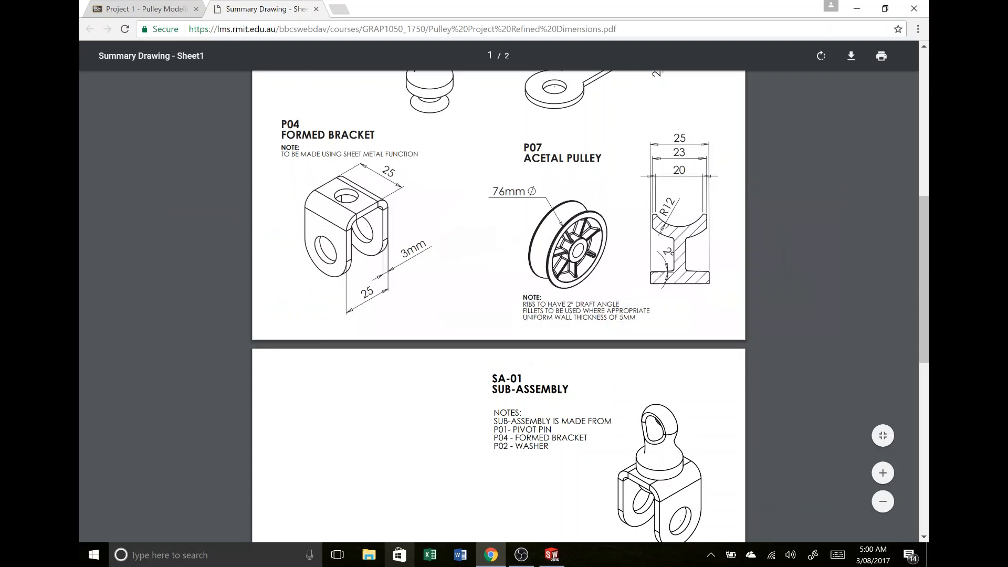
key(alt+Tab)
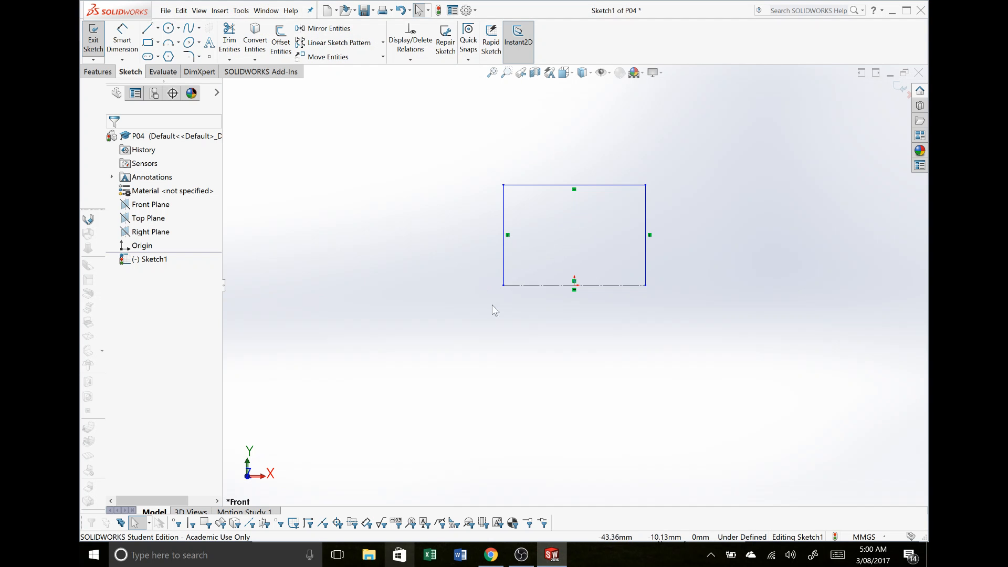
right_drag(491, 305, 530, 184)
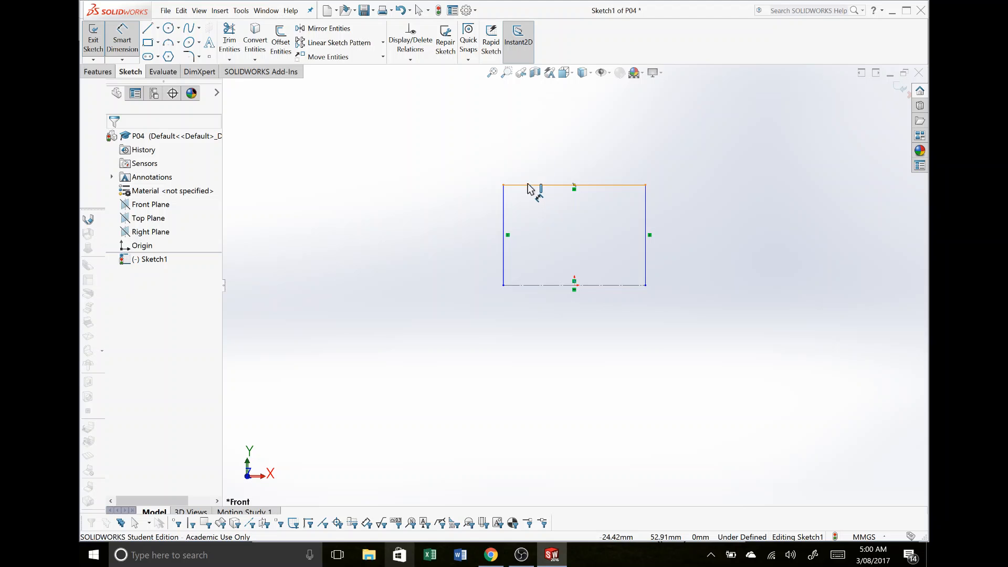
click(529, 185)
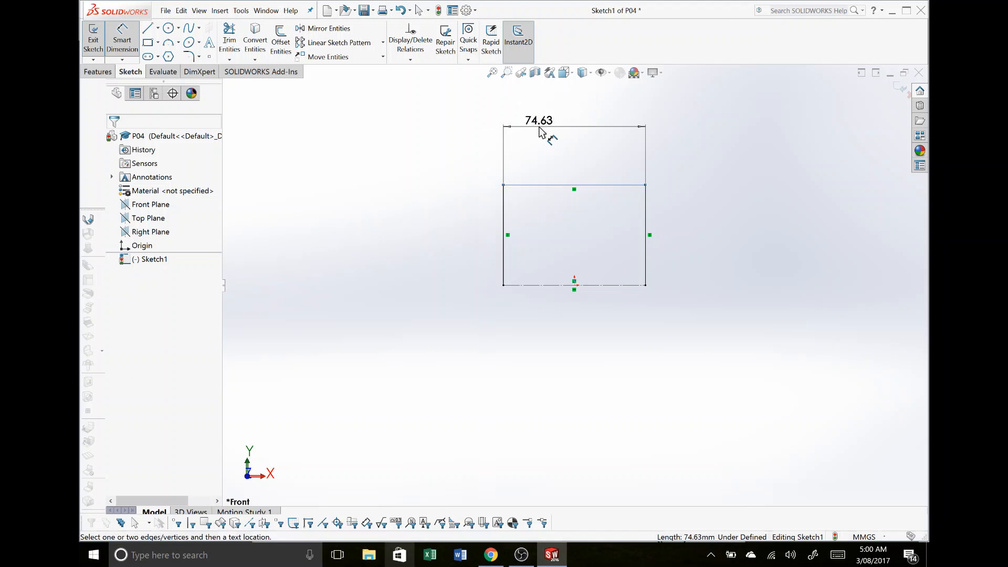
click(540, 127)
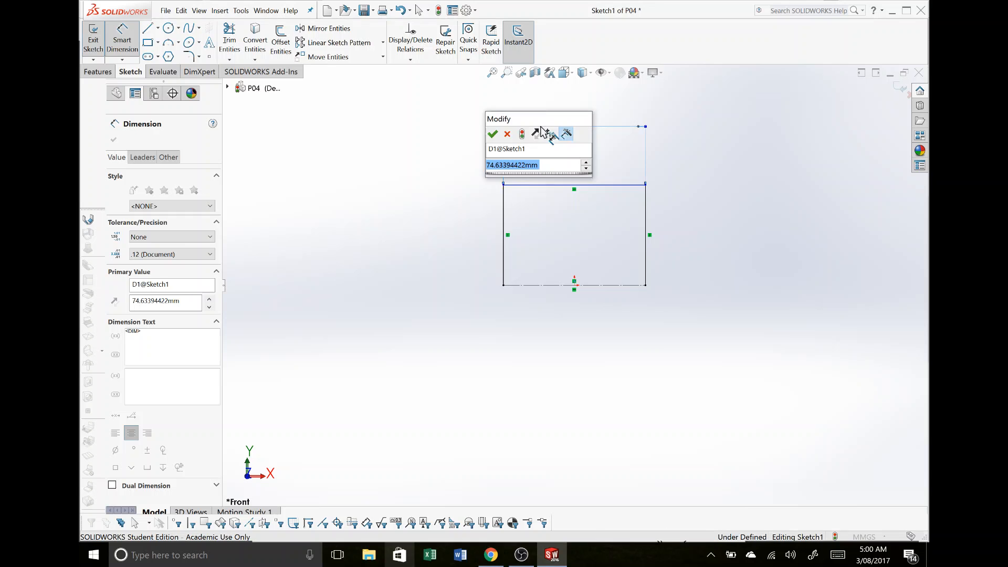
text(25)
key(Return)
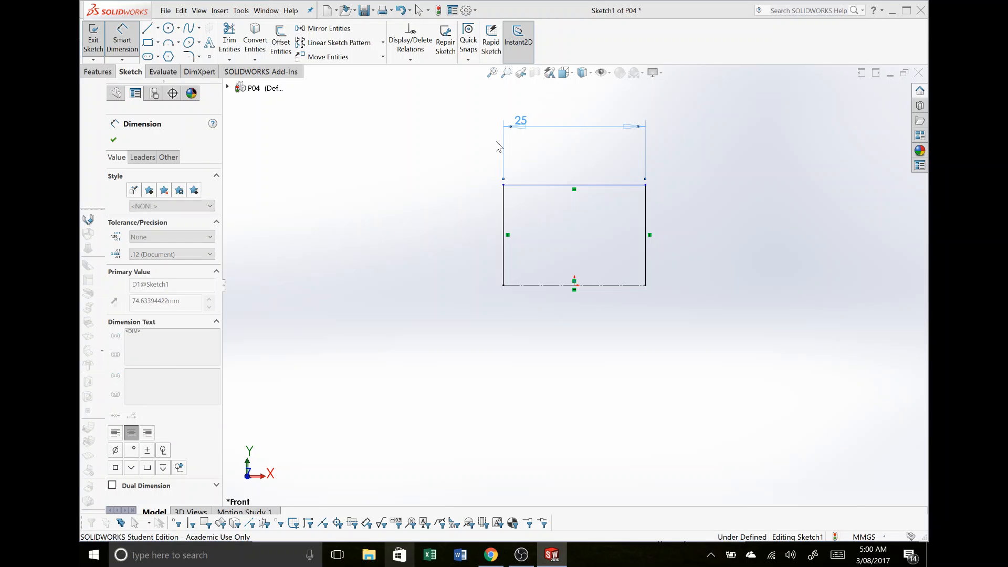
key(Escape)
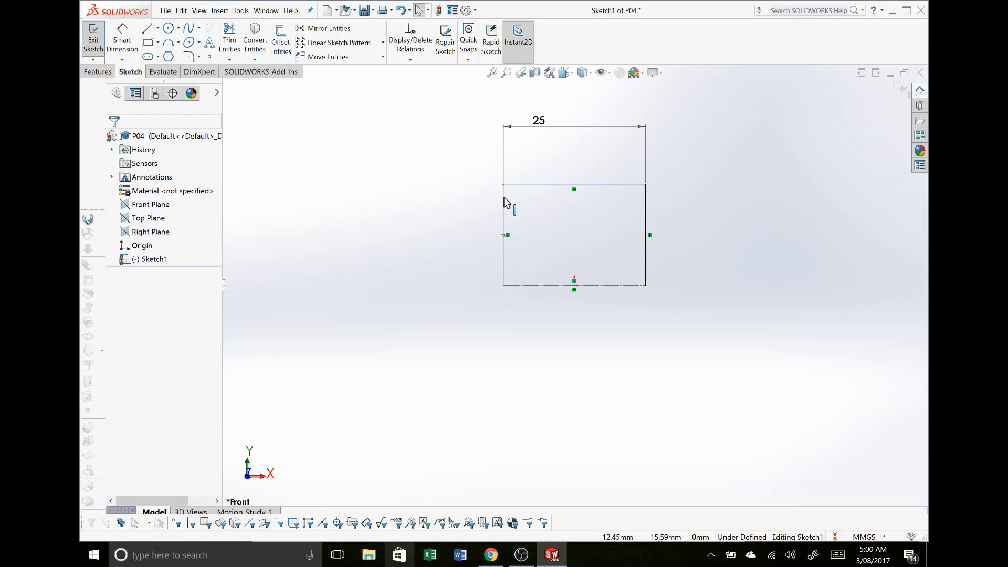
- Make the rectangle taller by moving its upper edge farther up from the origin
click(559, 220)
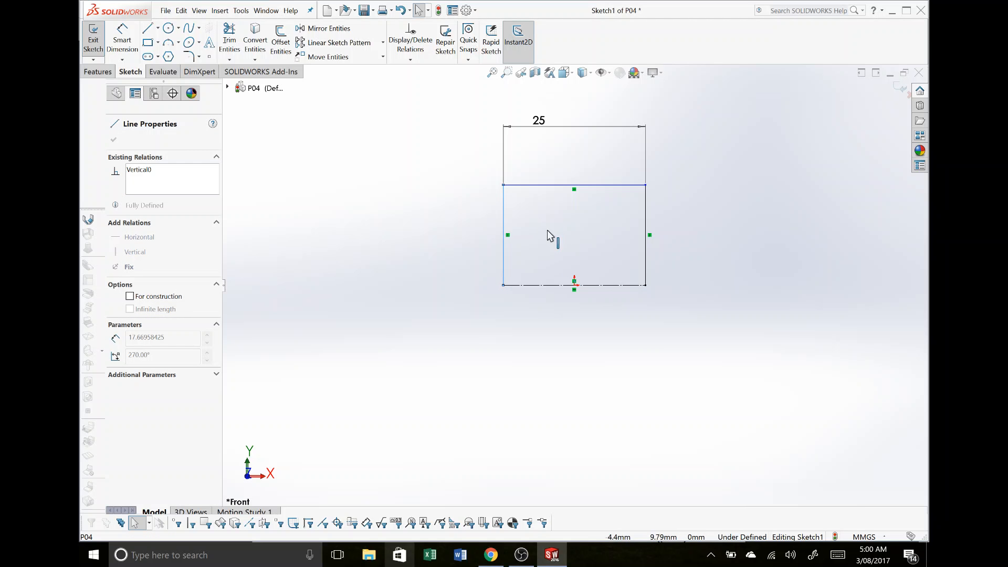
click(513, 294)
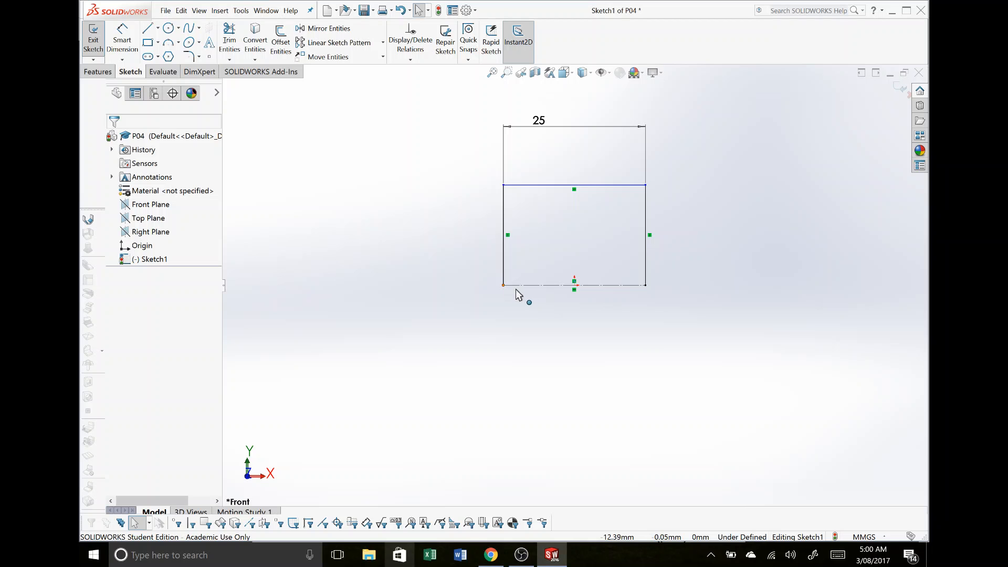
click(516, 293)
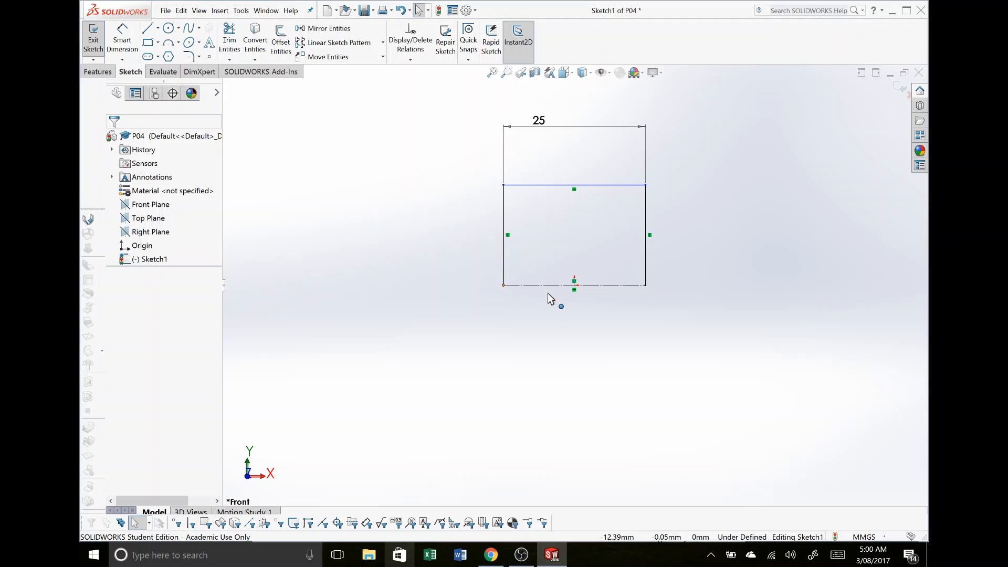
click(538, 185)
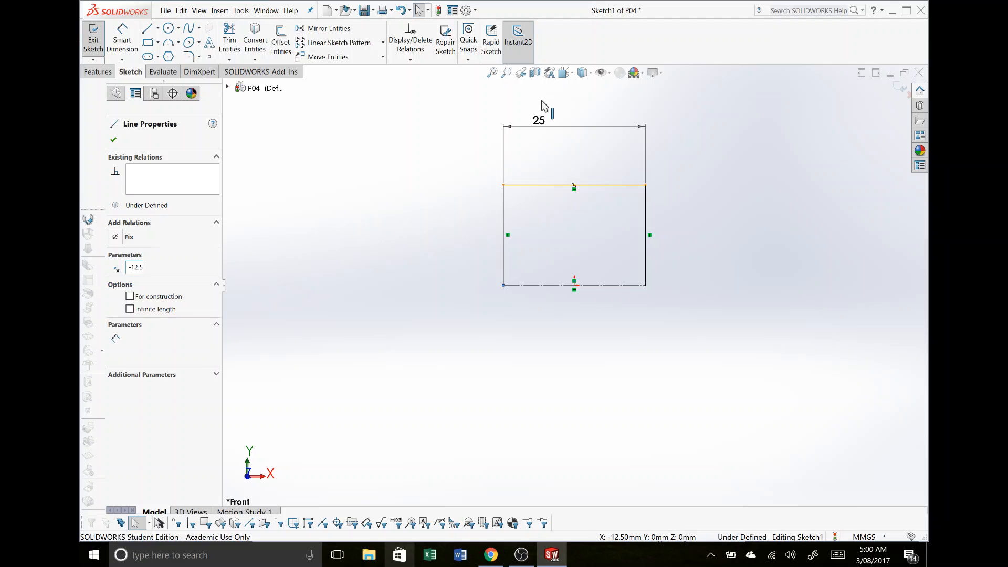
drag(541, 101, 546, 104)
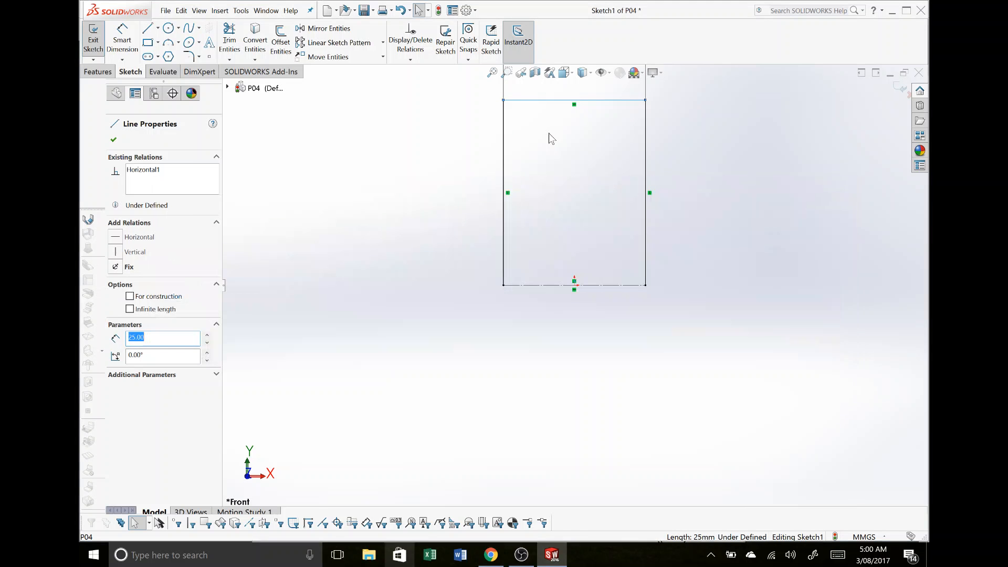
- Check the formed bracket in the Chrome summary drawing and dimension one vertical side of the rectangle to 35 mm
key(alt+Tab)
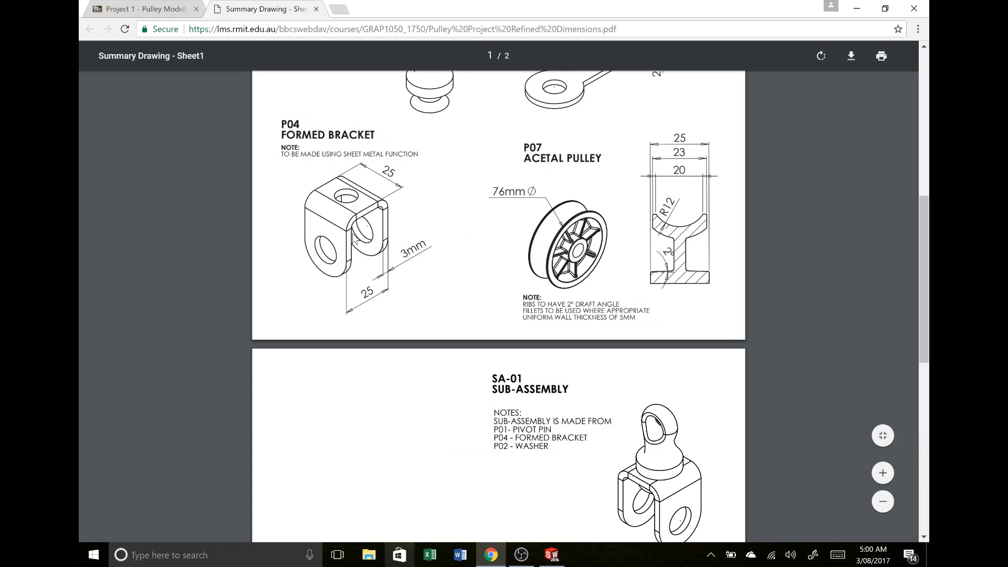
key(alt+Tab)
click(431, 206)
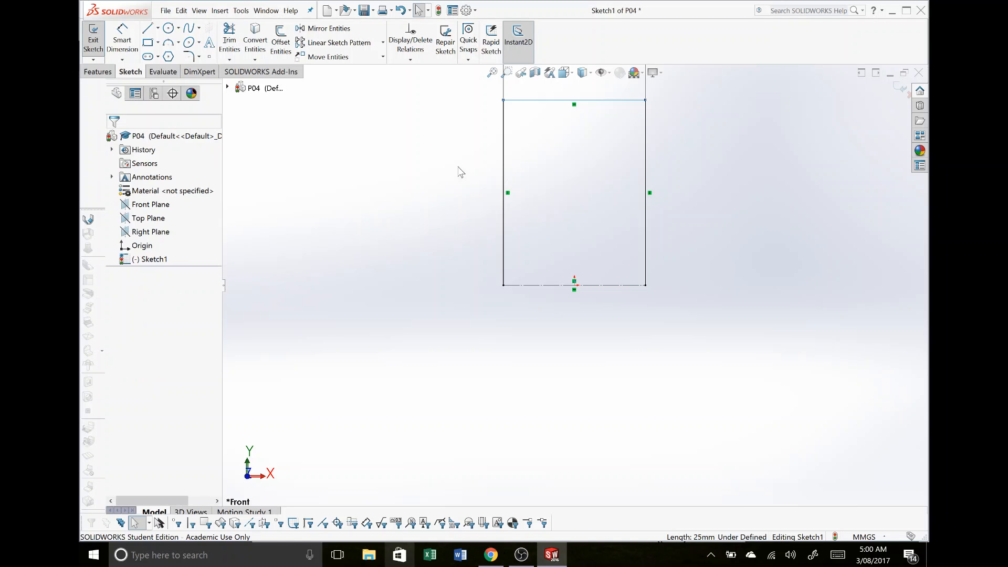
key(d)
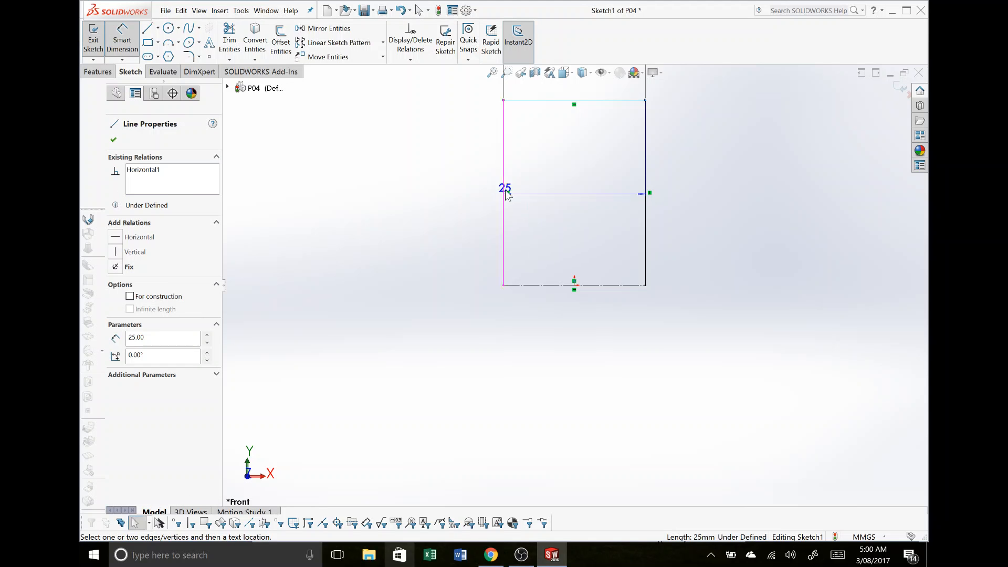
key(Escape)
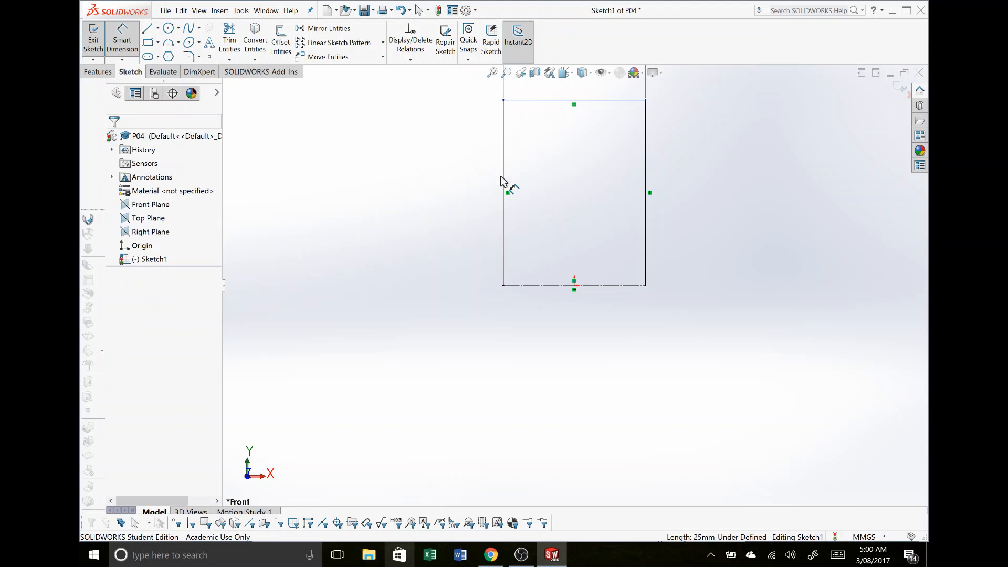
click(479, 184)
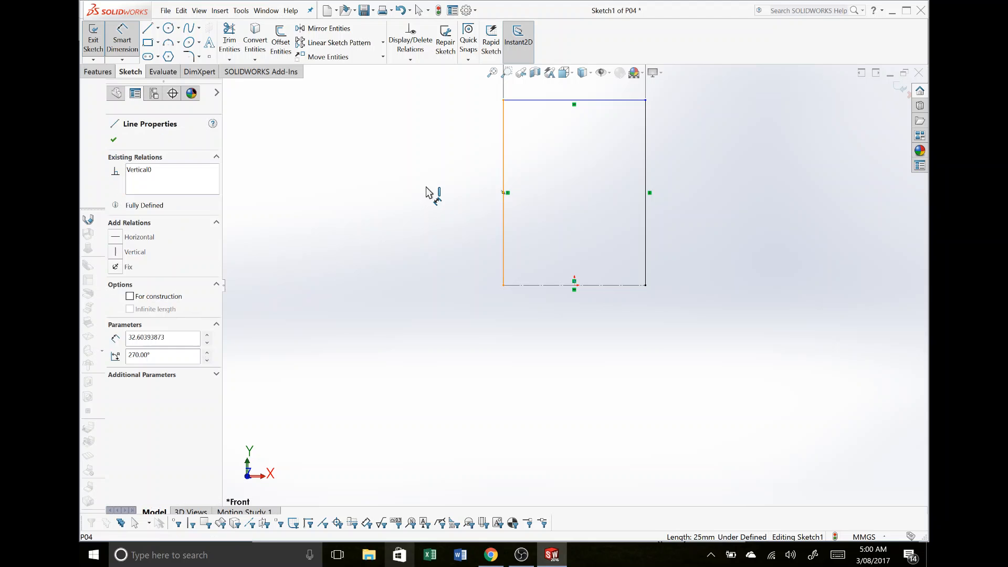
click(428, 192)
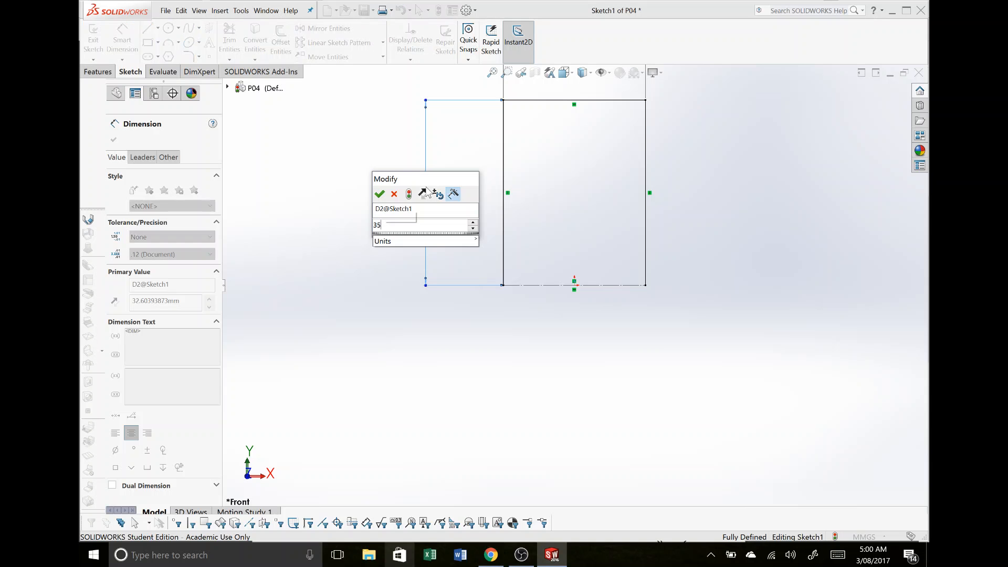
key(Return)
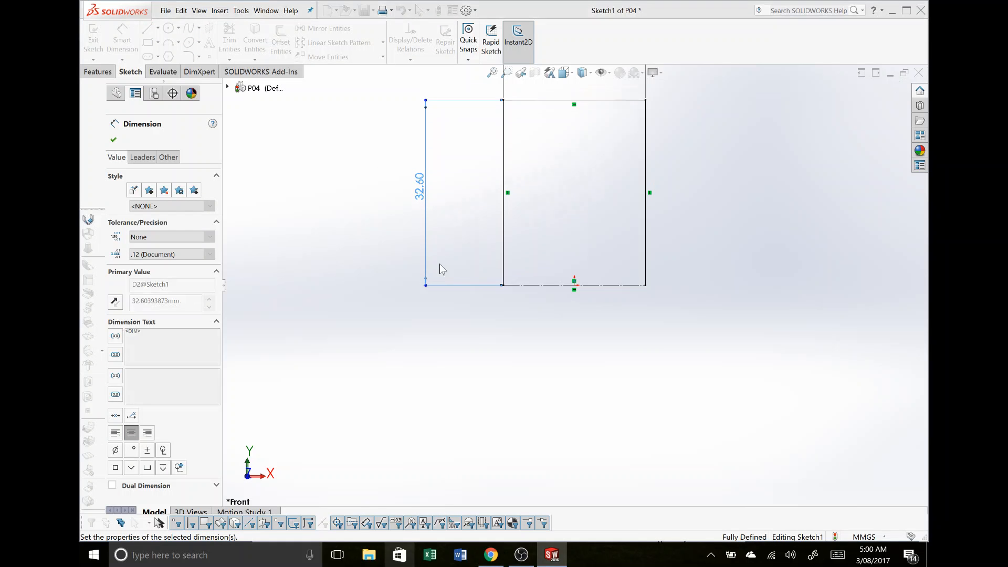
click(697, 376)
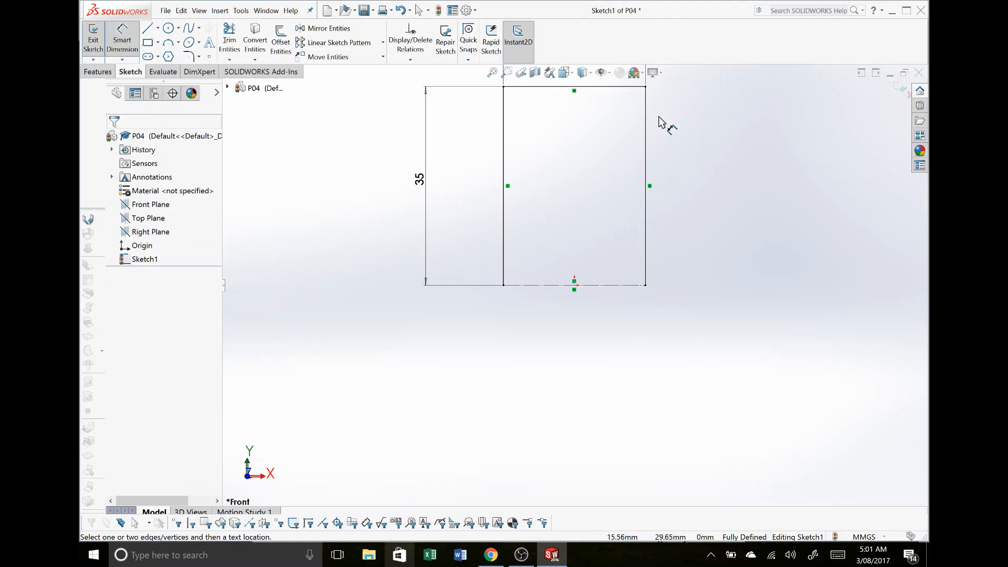
scroll(685, 147, up, 6)
scroll(672, 197, down, 1)
scroll(630, 241, down, 4)
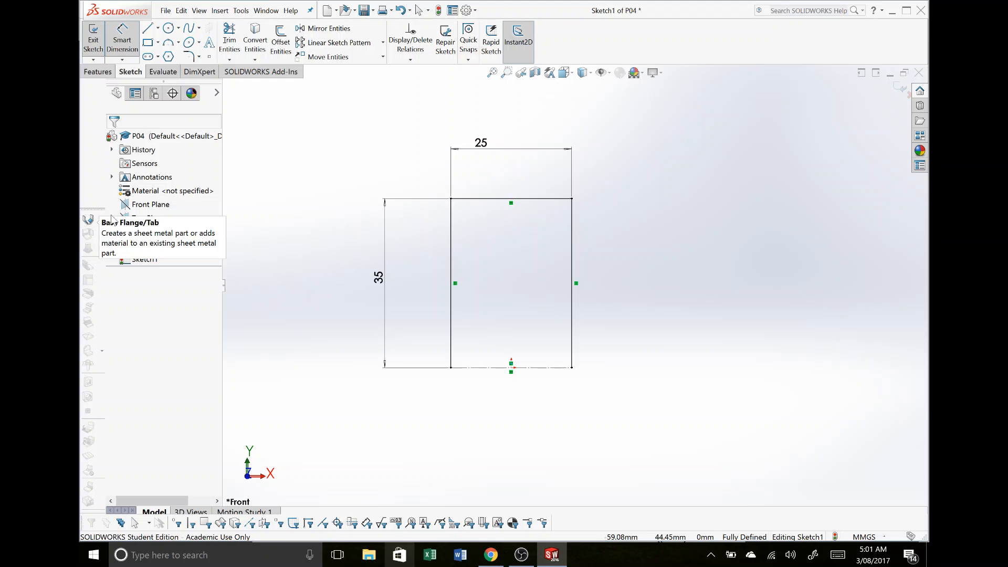
right_click(600, 31)
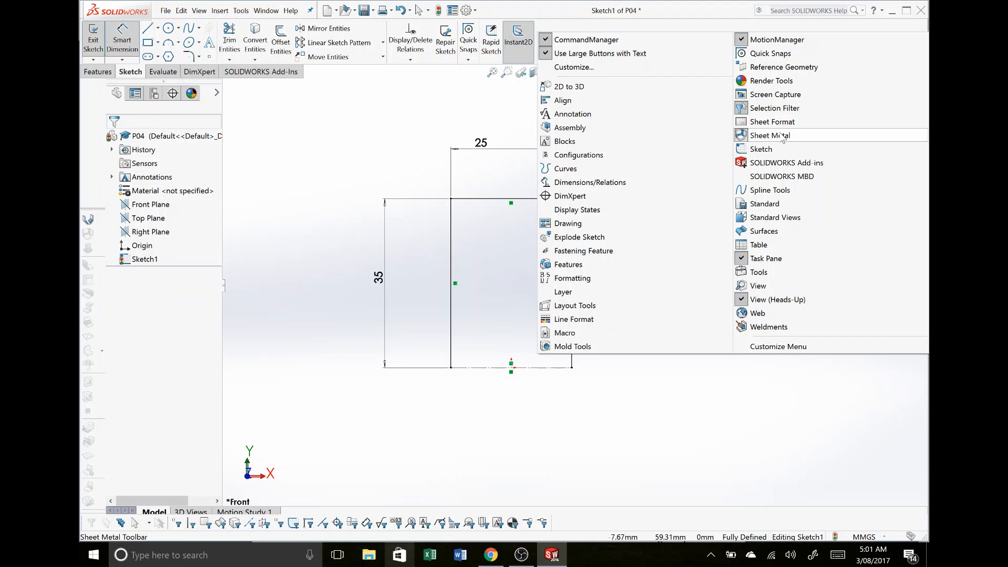
click(398, 122)
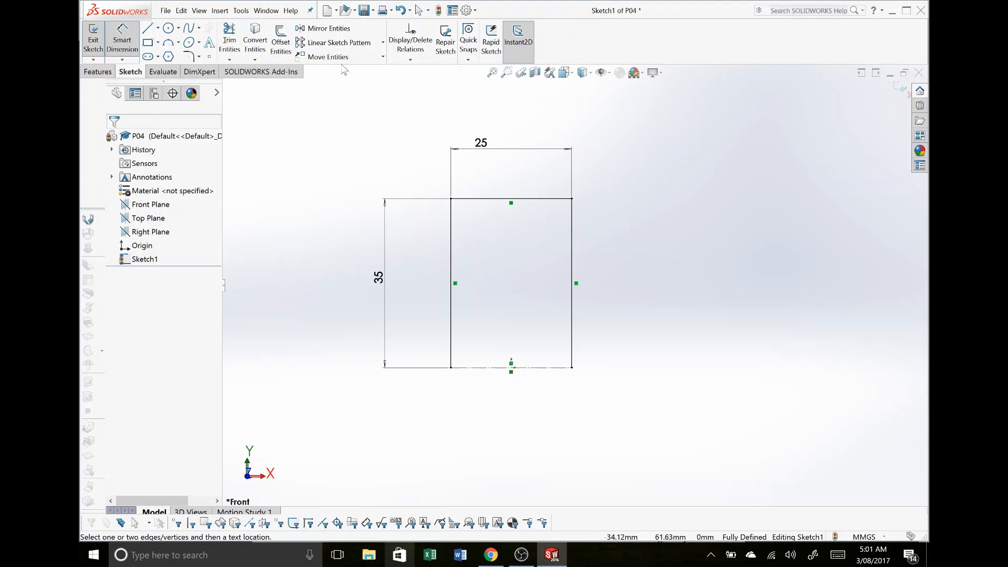
- Start a Base Flange from the U-shaped profile, check its thickness in the Chrome drawing, and set 3 mm thickness with Reverse direction enabled
click(89, 221)
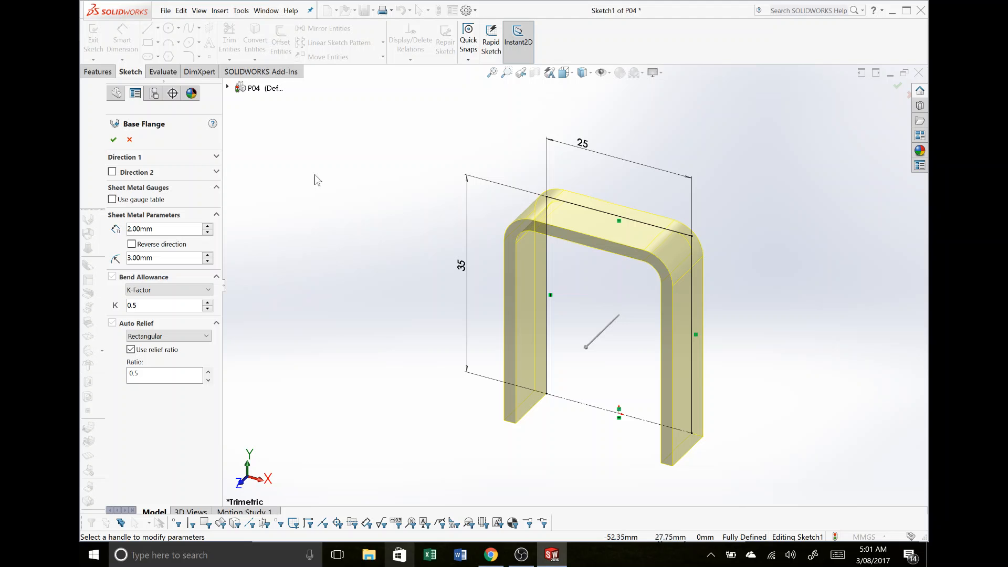
mouse_move(581, 292)
middle_down()
mouse_move(607, 225)
mouse_move(594, 216)
middle_up()
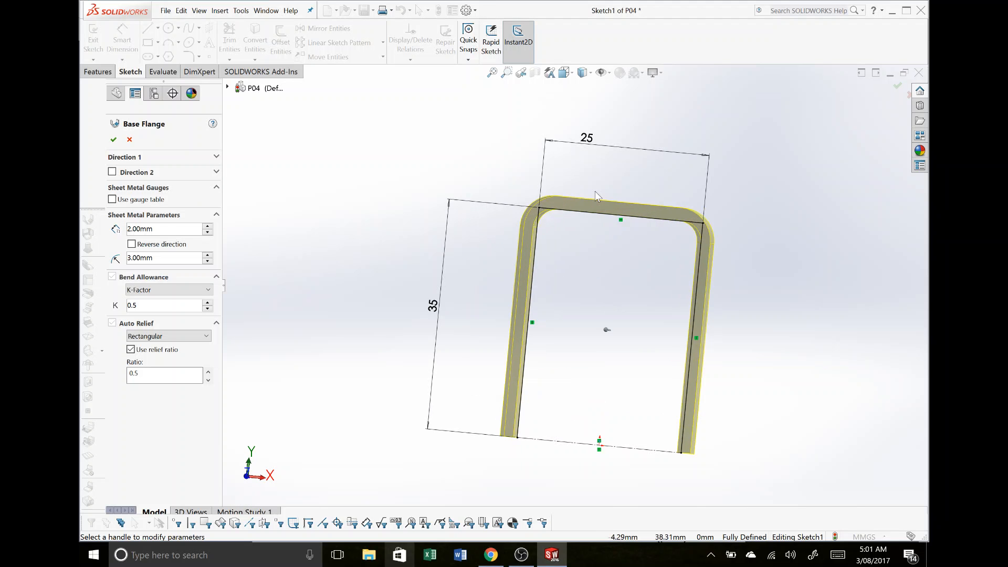
key(alt+Tab)
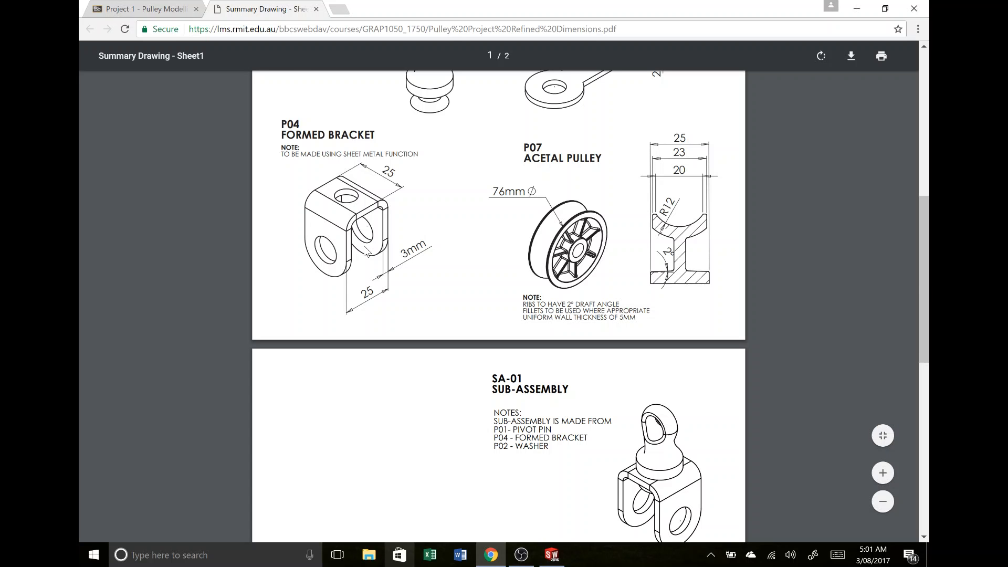
key(alt+Tab)
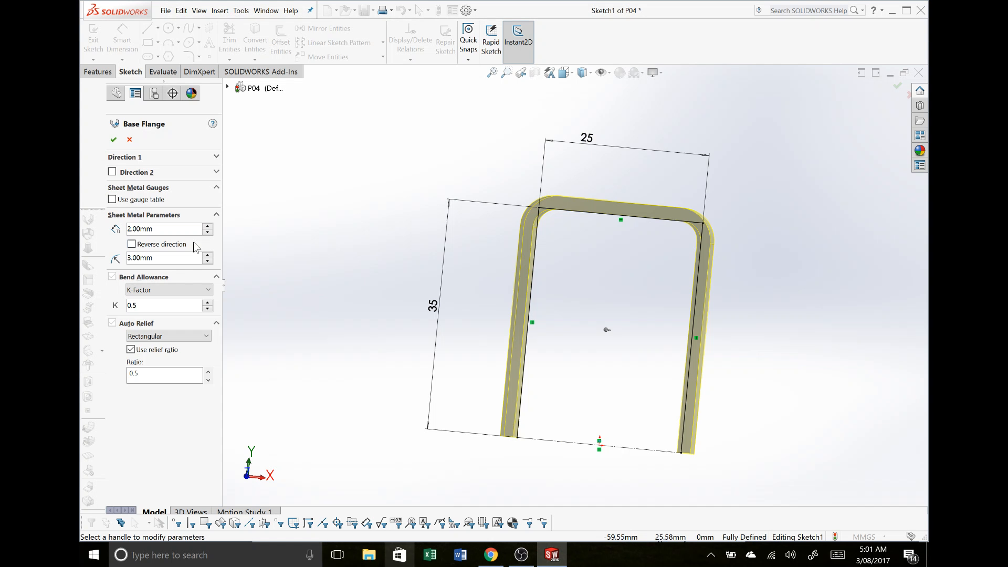
click(131, 244)
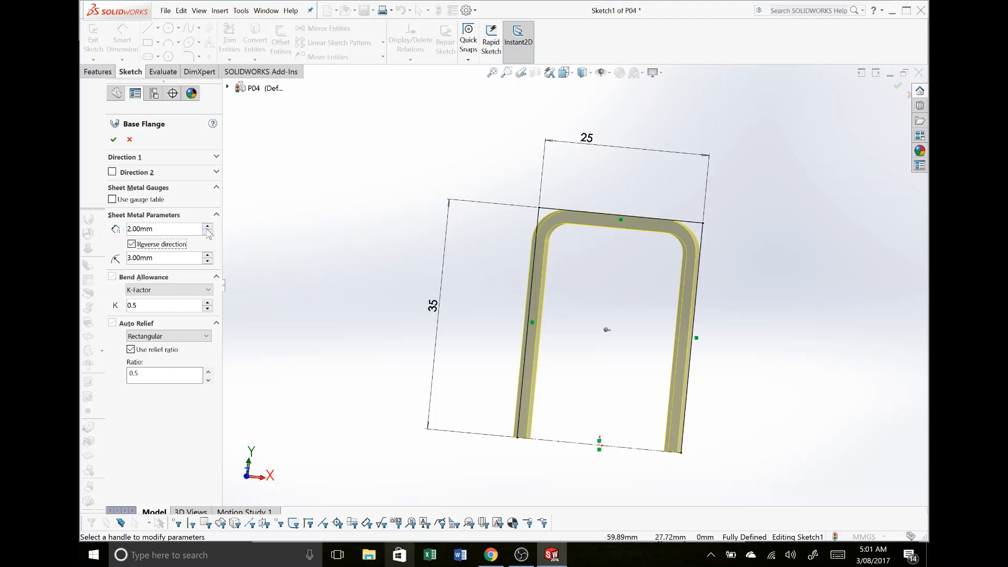
double_click(149, 228)
text(3)
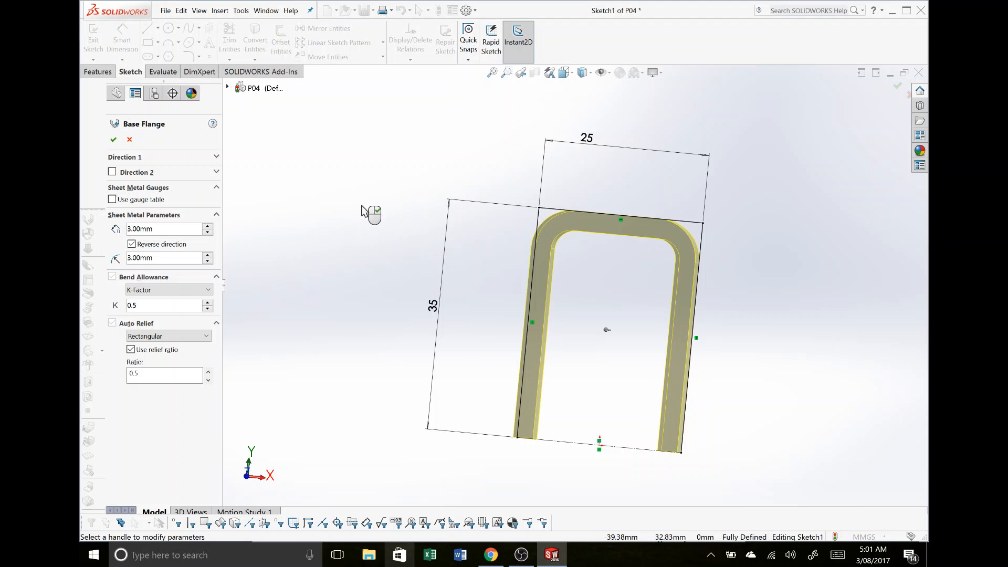
- Extend the base flange 25 mm using the Mid Plane end condition and create it
click(156, 158)
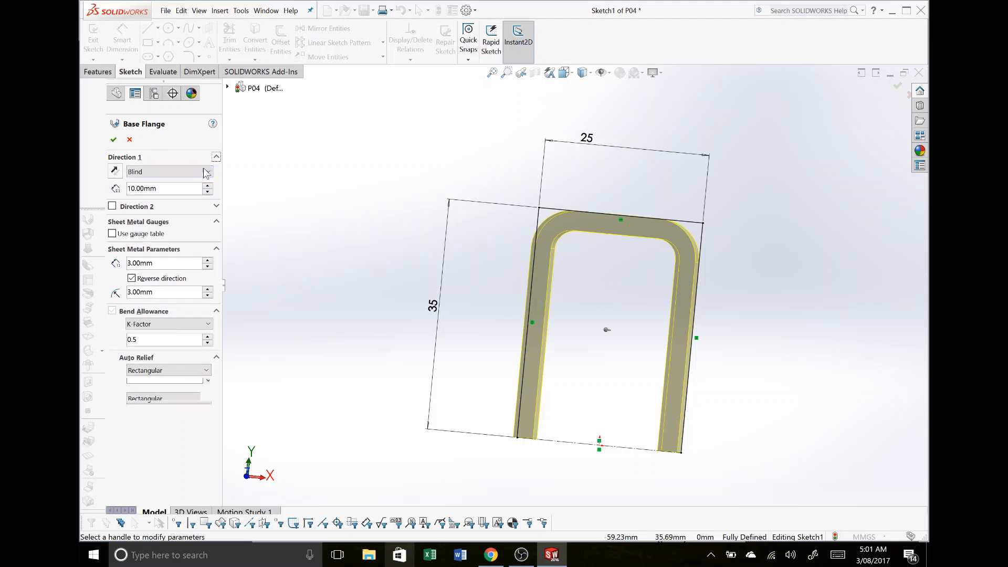
click(208, 171)
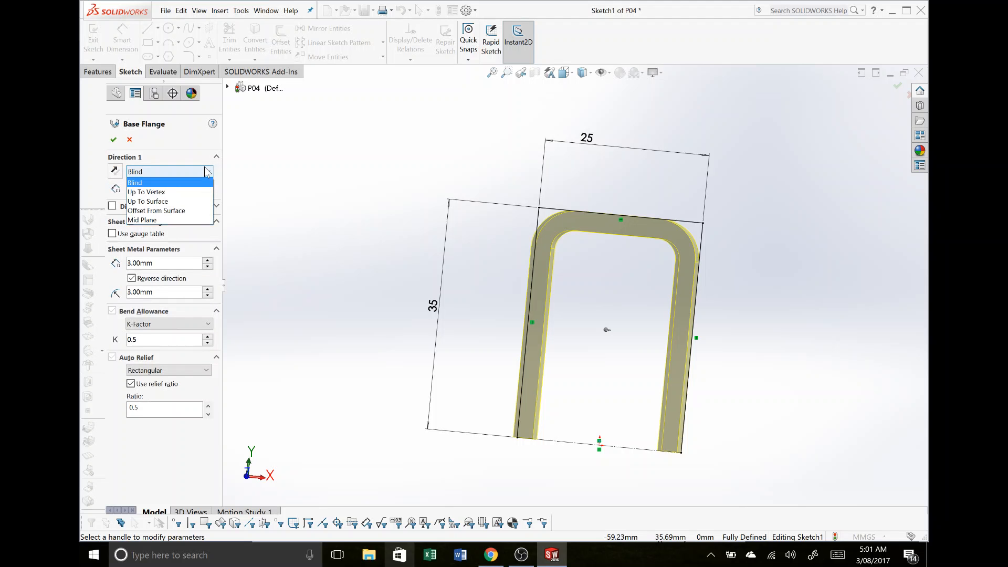
click(176, 224)
middle_drag(473, 236, 515, 247)
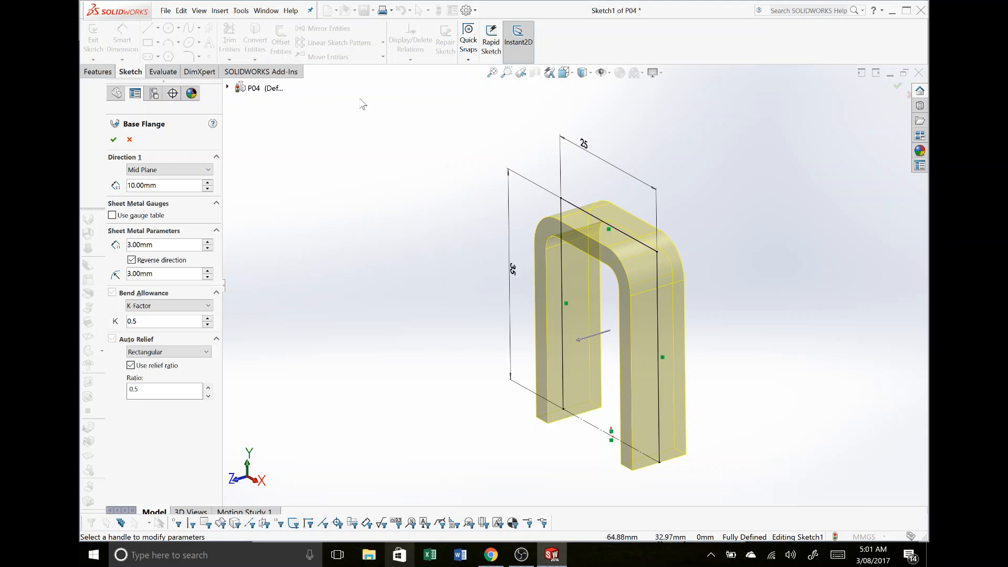
drag(157, 185, 132, 184)
text(25)
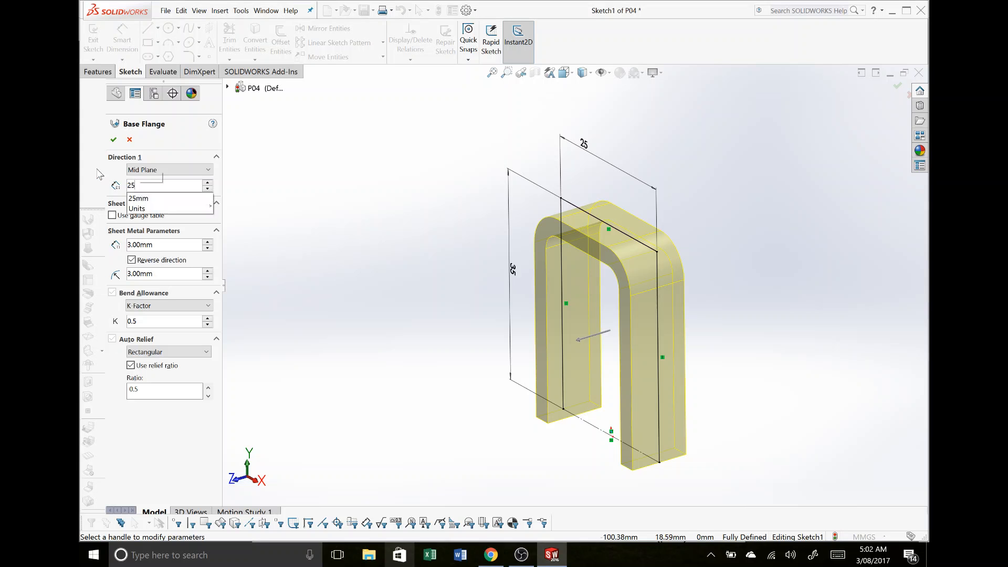
key(Return)
click(113, 139)
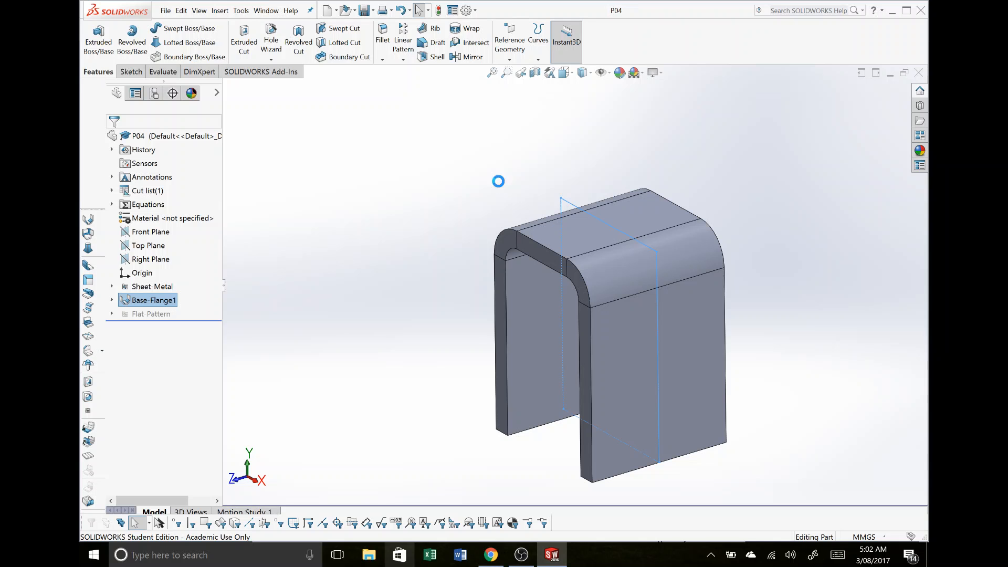
- Check the shape of the bracket's legs in the Chrome summary drawing and start a sketch on the Right Plane
click(493, 179)
middle_drag(625, 254, 613, 244)
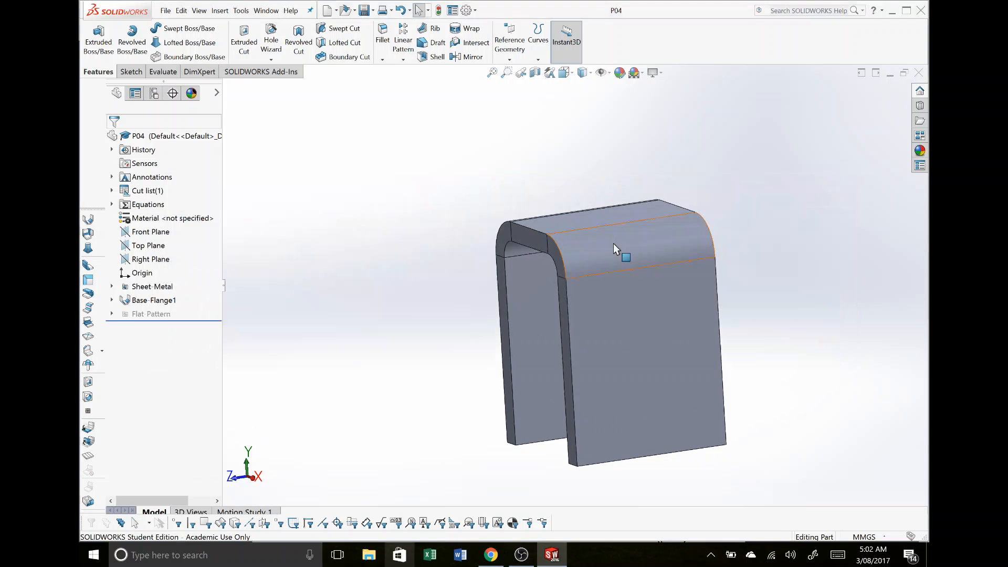
key(alt+Tab)
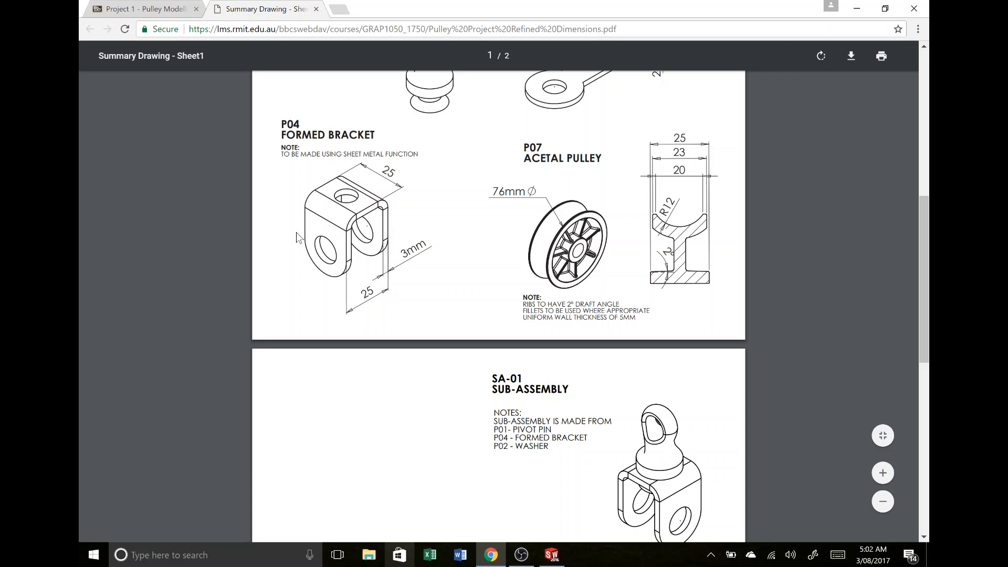
key(alt+Tab)
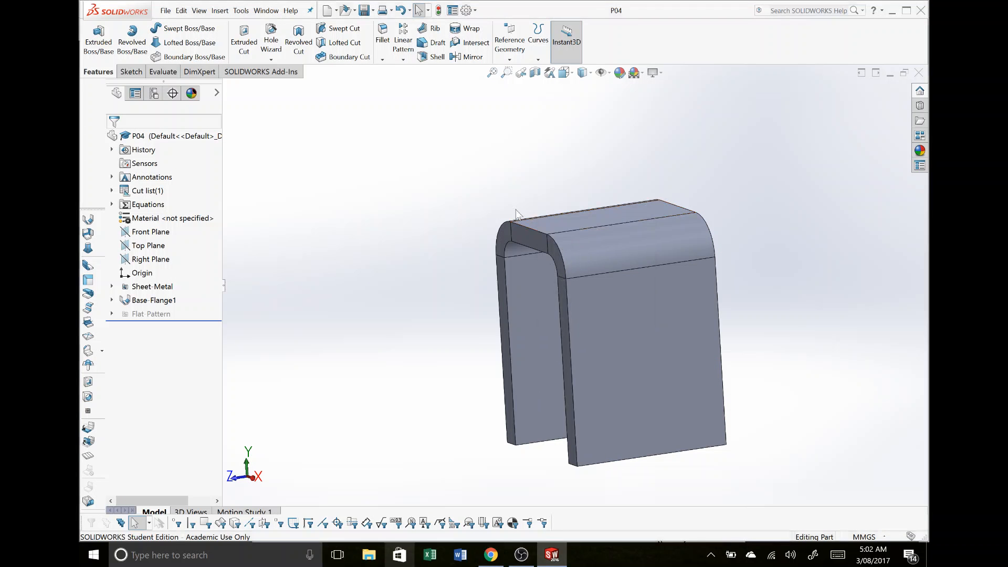
key(space)
click(643, 291)
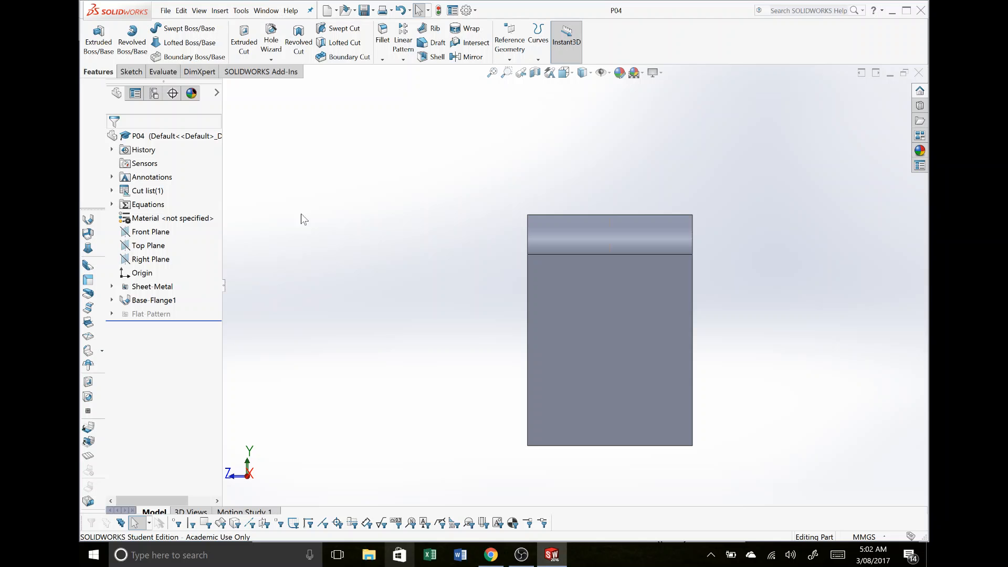
click(159, 260)
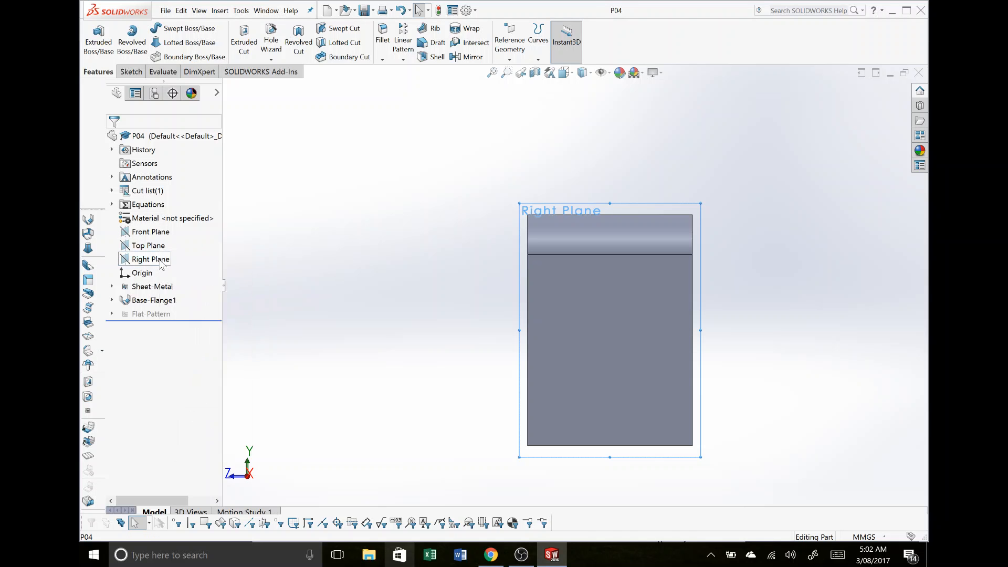
right_click(161, 260)
click(166, 252)
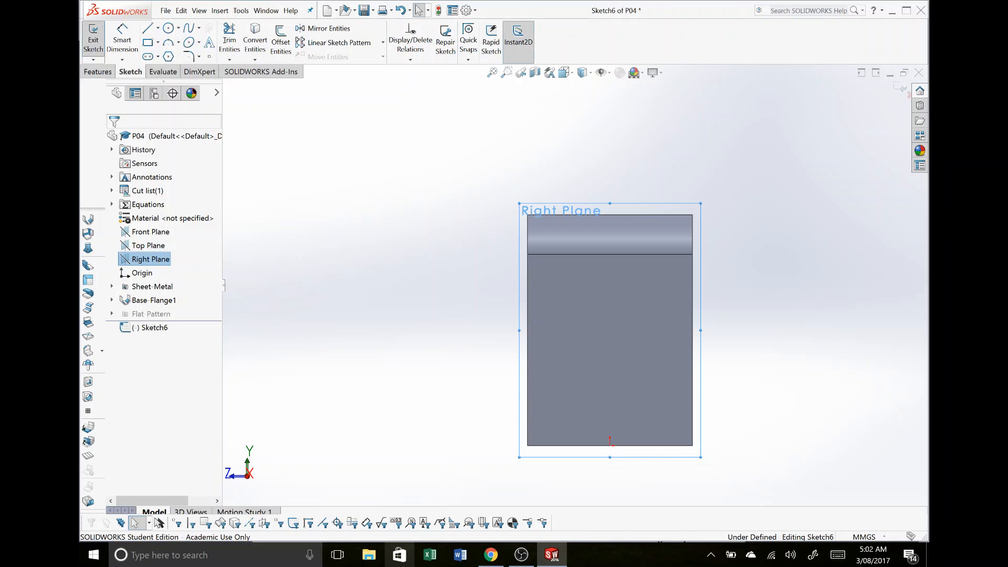
- Sketch a downward 180° arc of 12.5 mm radius spanning the leg's width, joined at both ends to horizontal lines extending beyond the leg
click(148, 30)
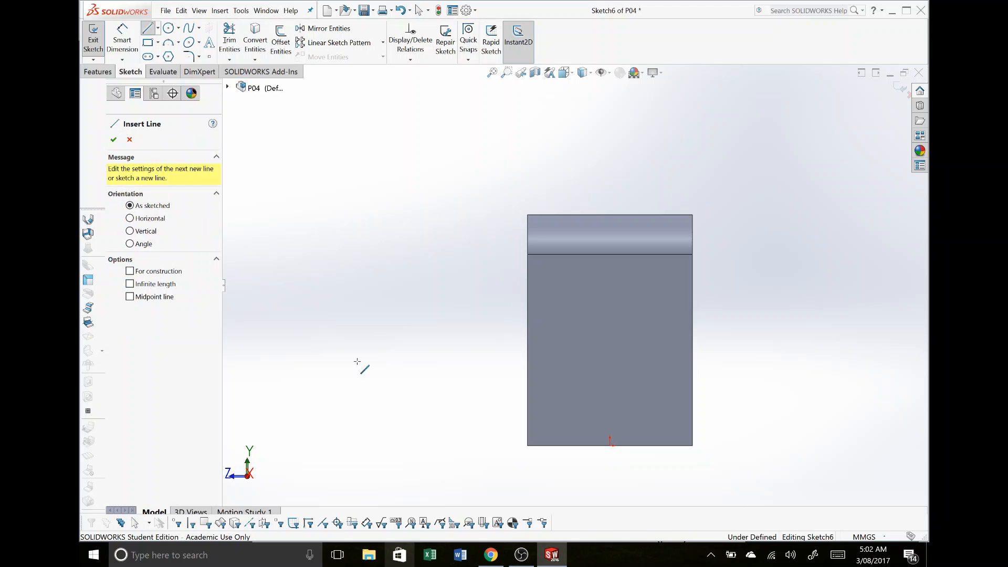
click(528, 361)
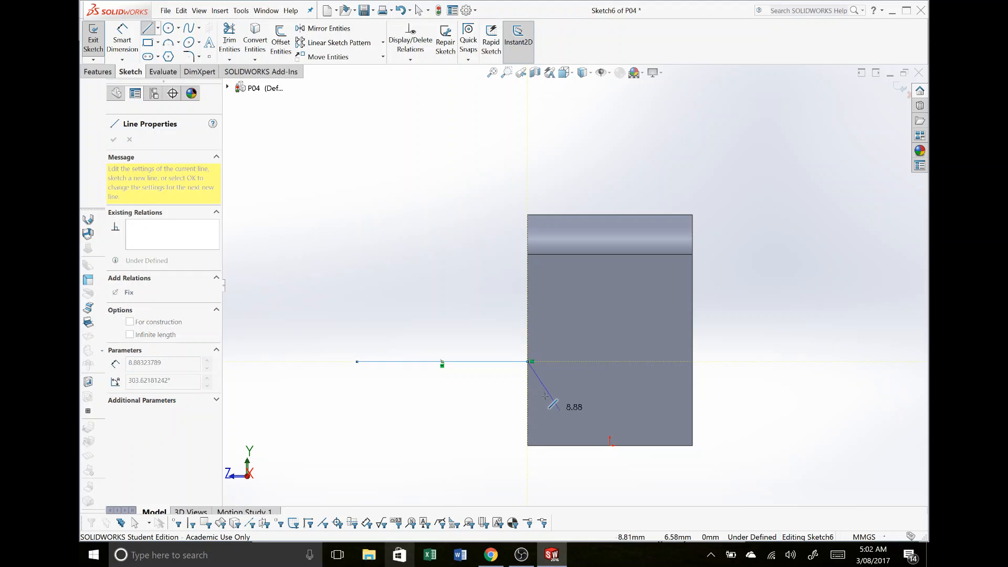
double_click(528, 362)
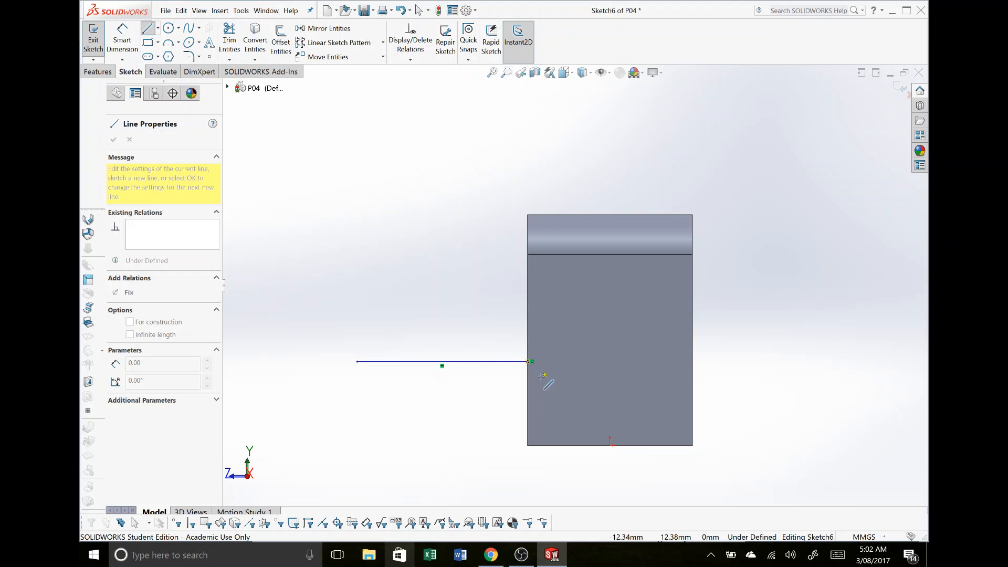
key(a)
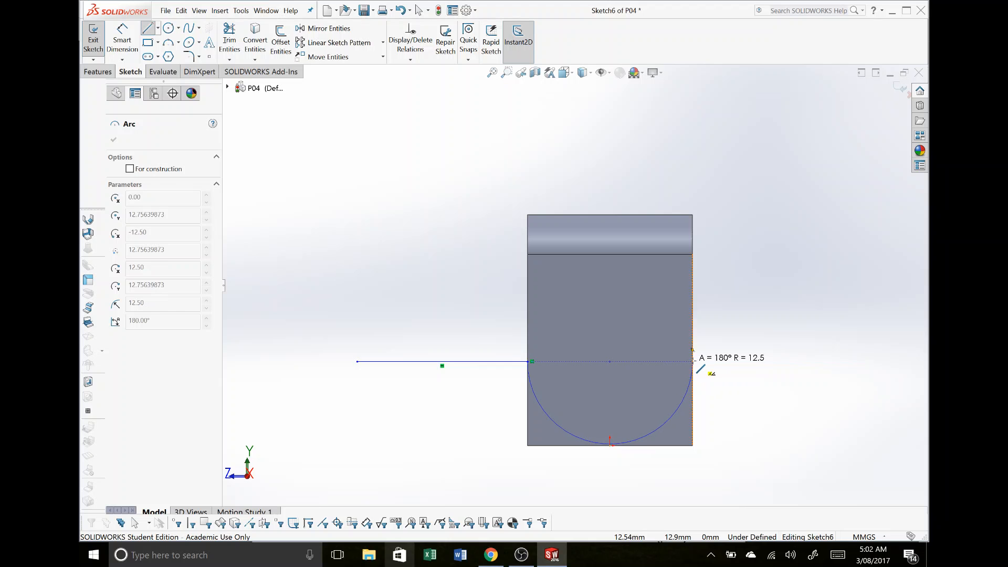
click(697, 361)
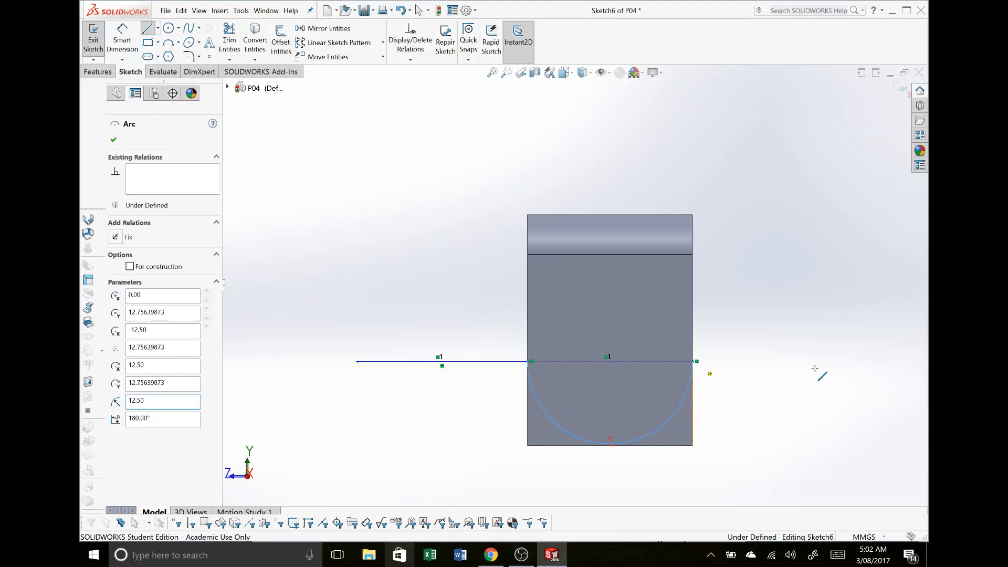
double_click(848, 362)
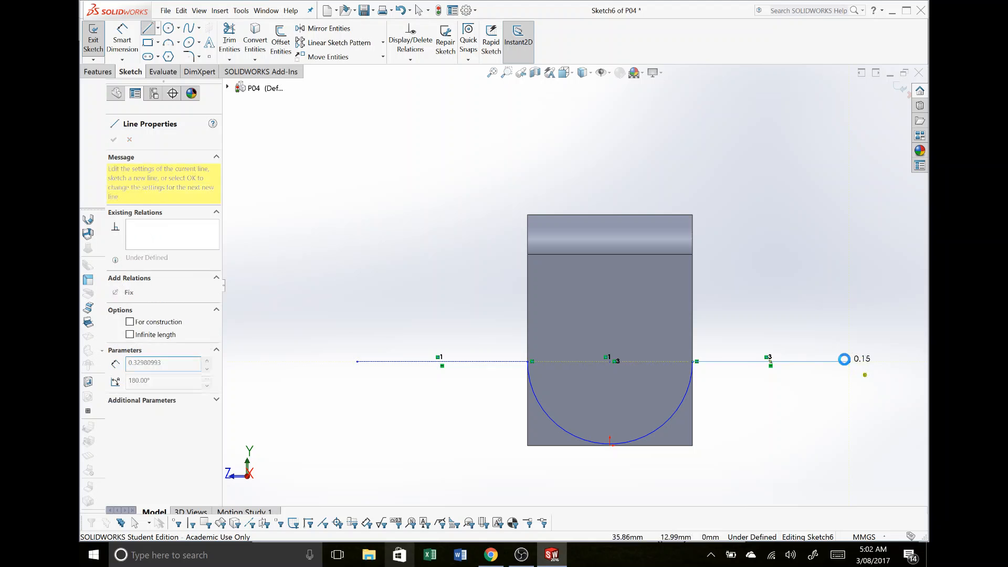
key(Escape)
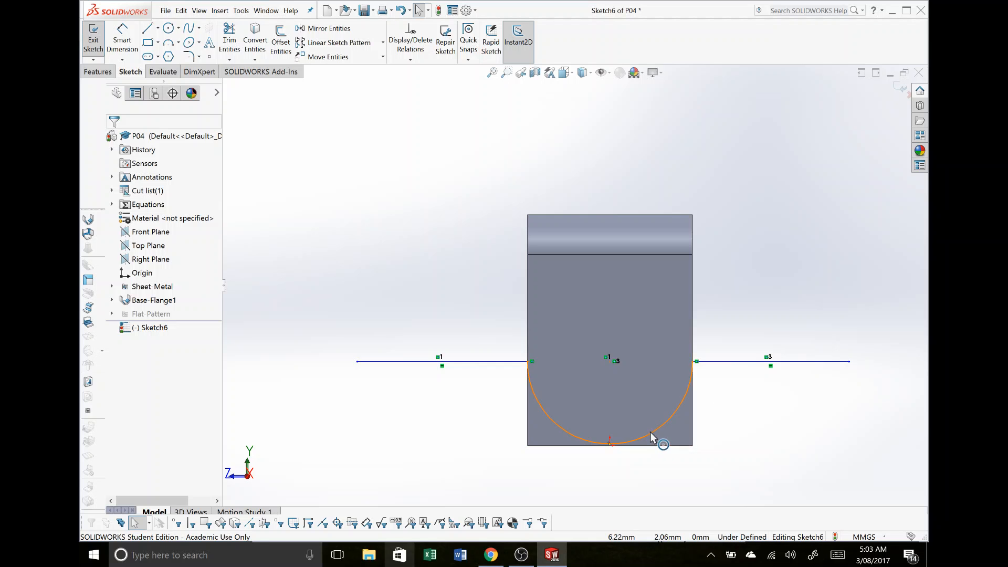
- Make the sketched arc tangent to the bottom edge of the bracket's leg
click(667, 435)
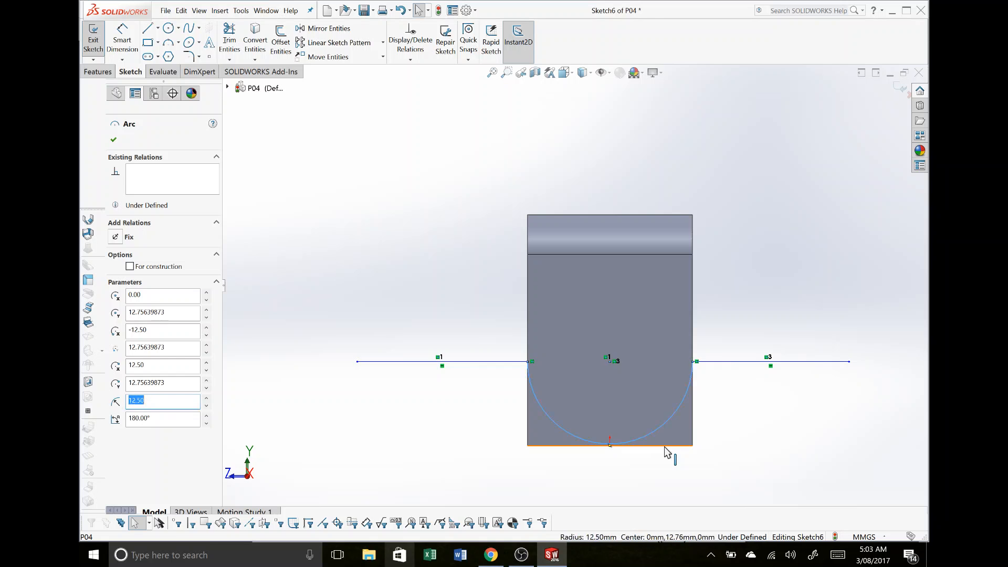
ctrl+click(664, 447)
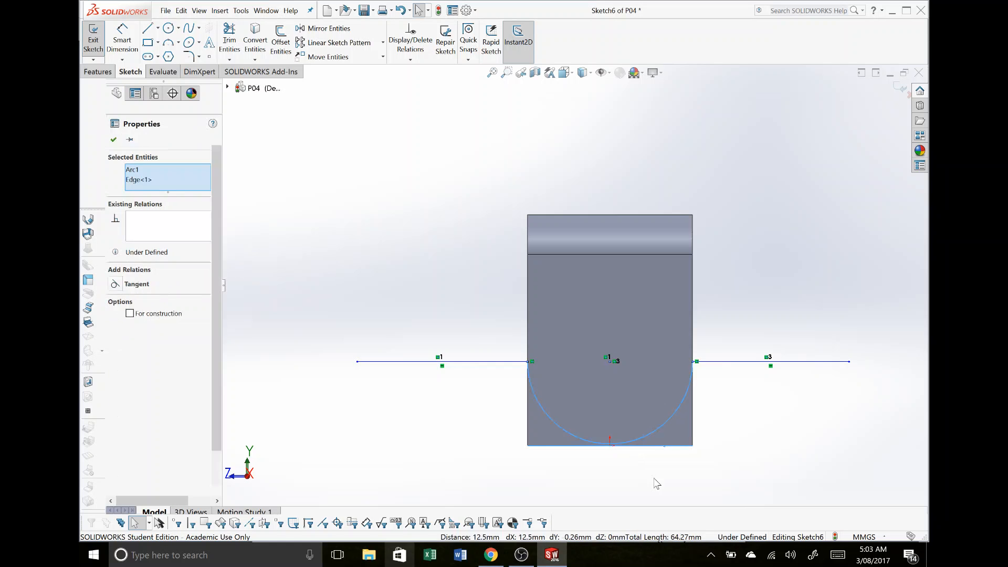
click(633, 458)
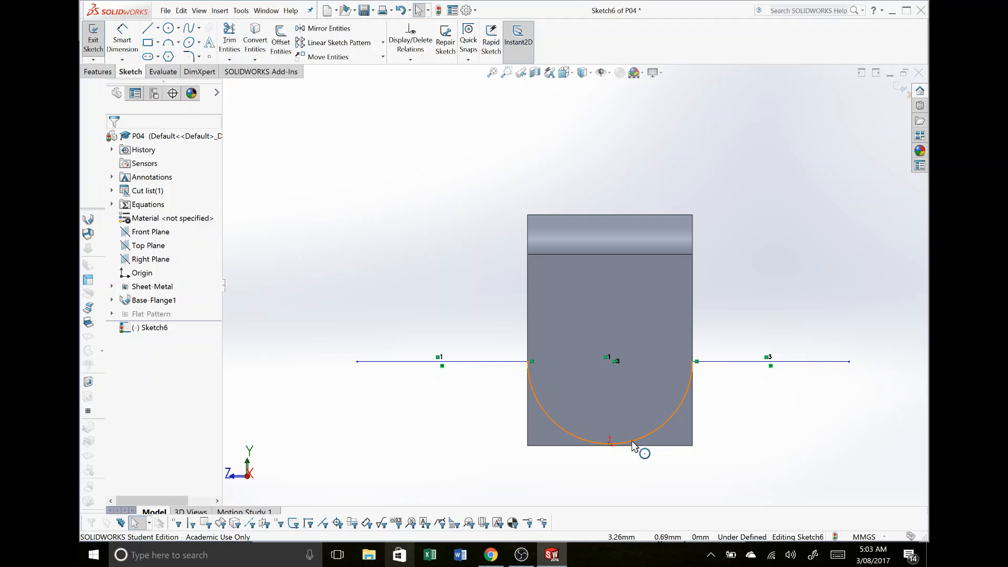
click(640, 453)
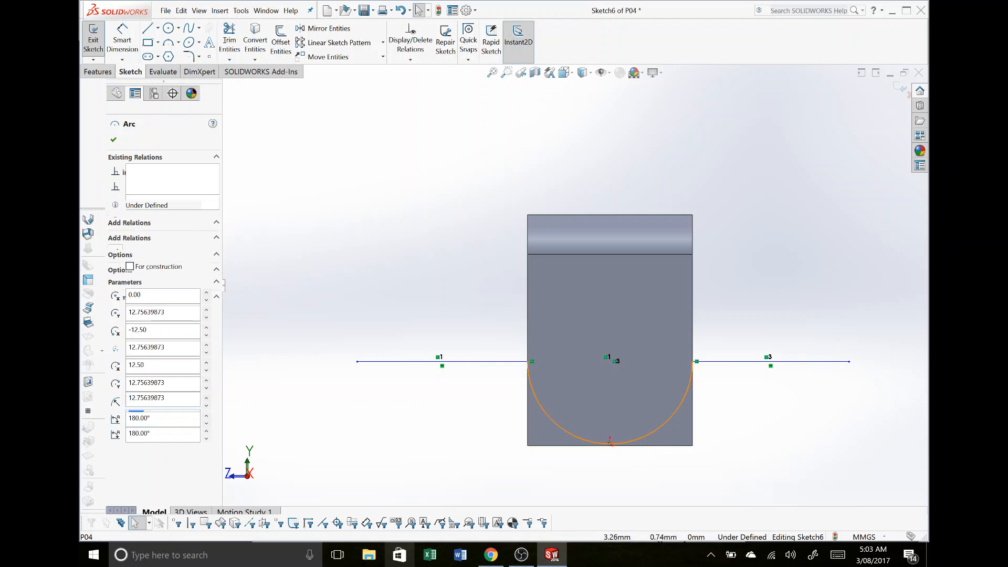
click(639, 452)
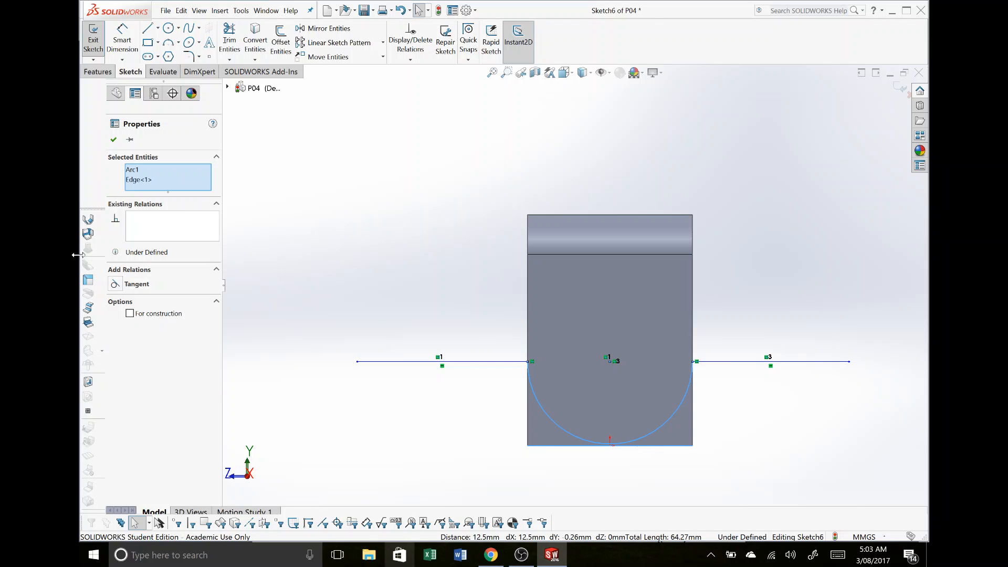
click(125, 284)
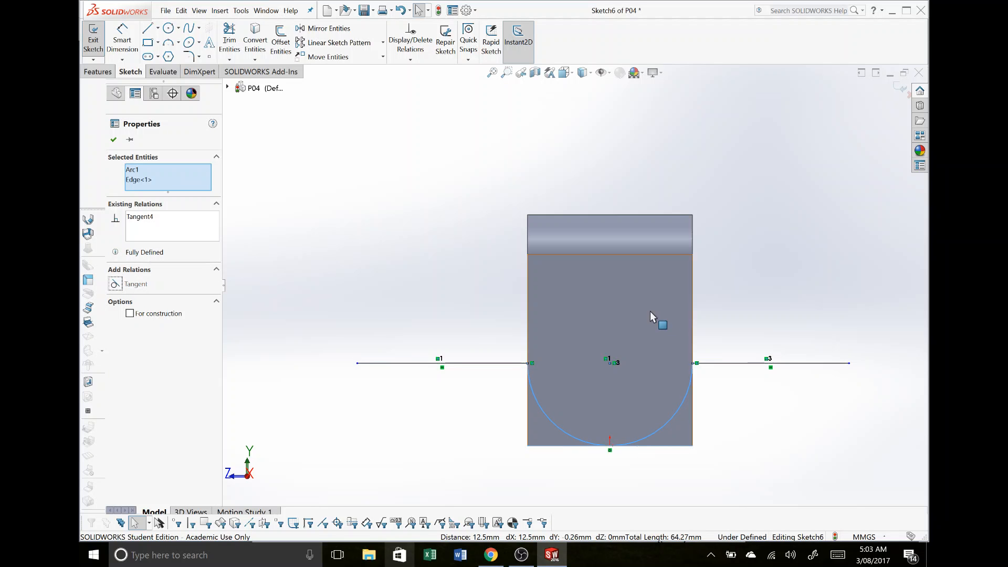
click(755, 299)
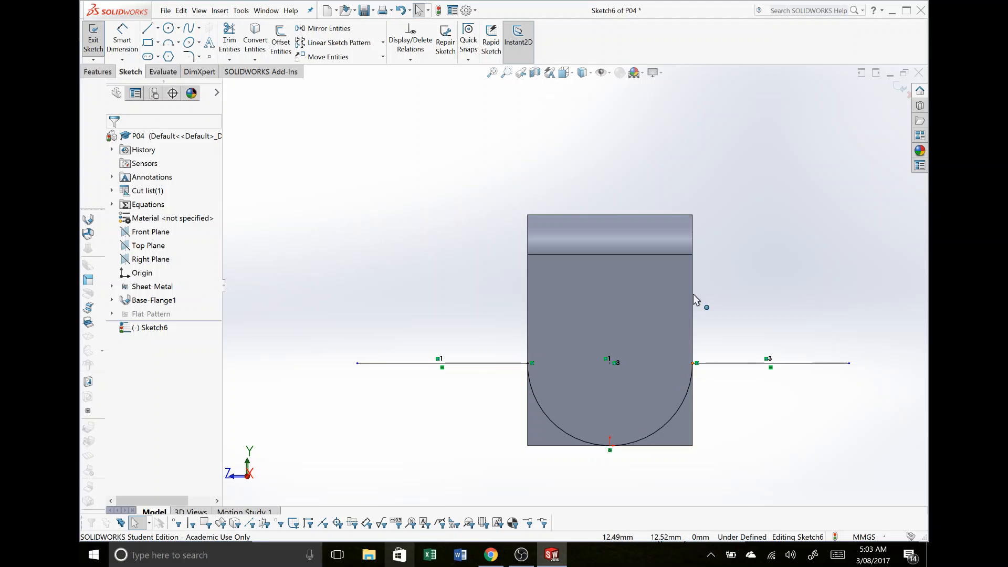
- Shorten the horizontal line on the right side of the leg to about 16.3 mm
drag(694, 295, 701, 387)
click(764, 422)
drag(850, 365, 800, 363)
click(779, 399)
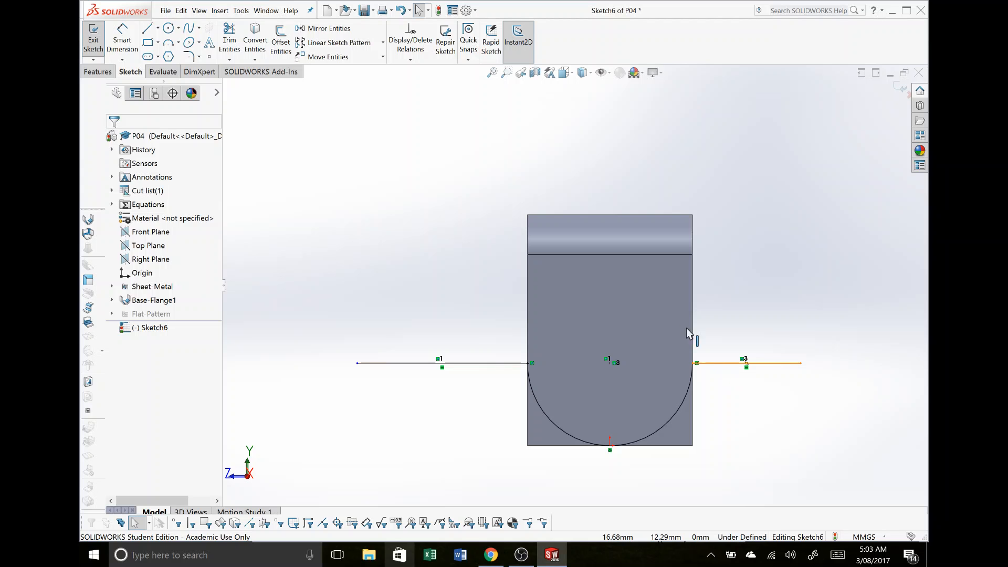
- Add an Equal relation between both horizontal sketch lines and the leg's upper bend edge
click(746, 363)
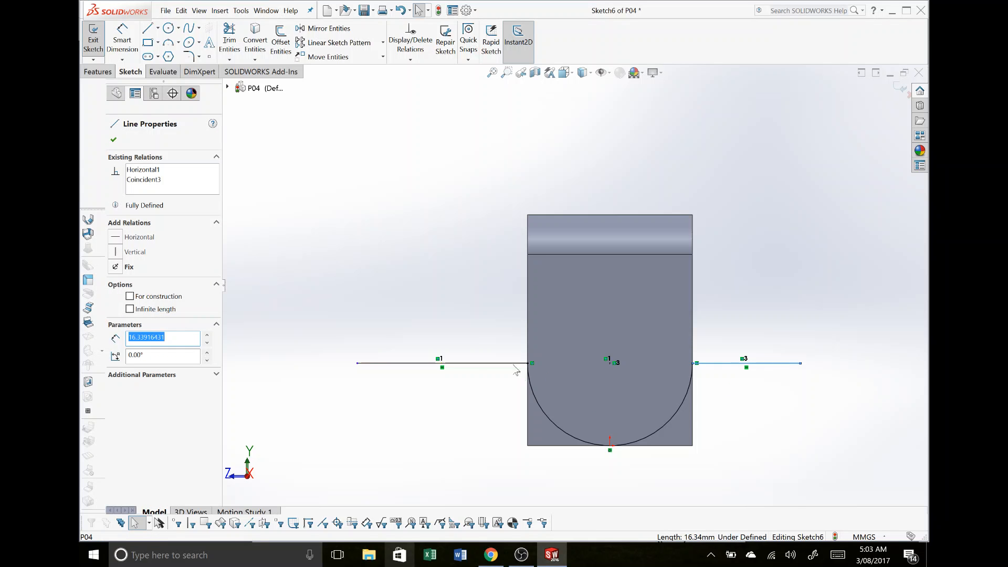
click(513, 363)
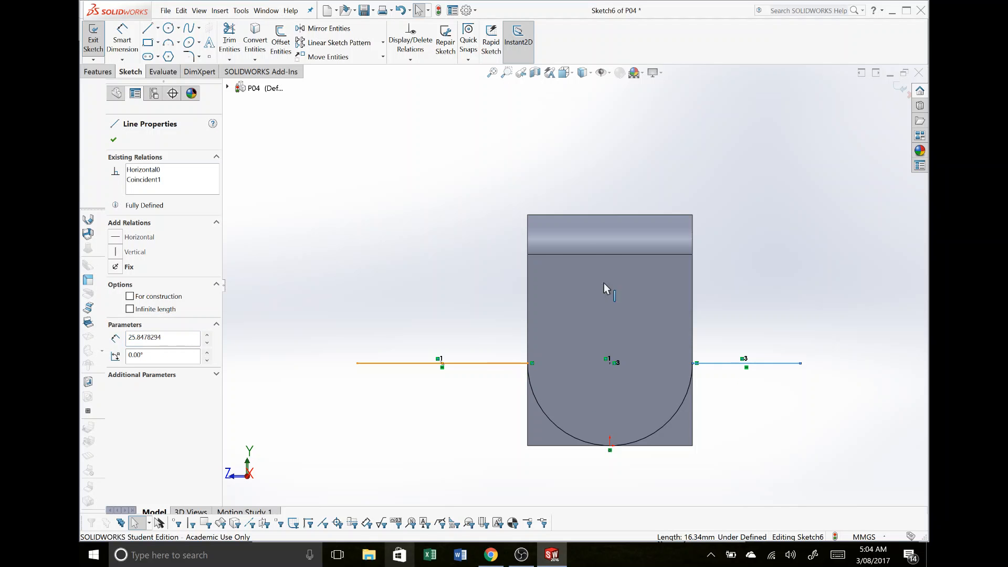
ctrl+click(579, 255)
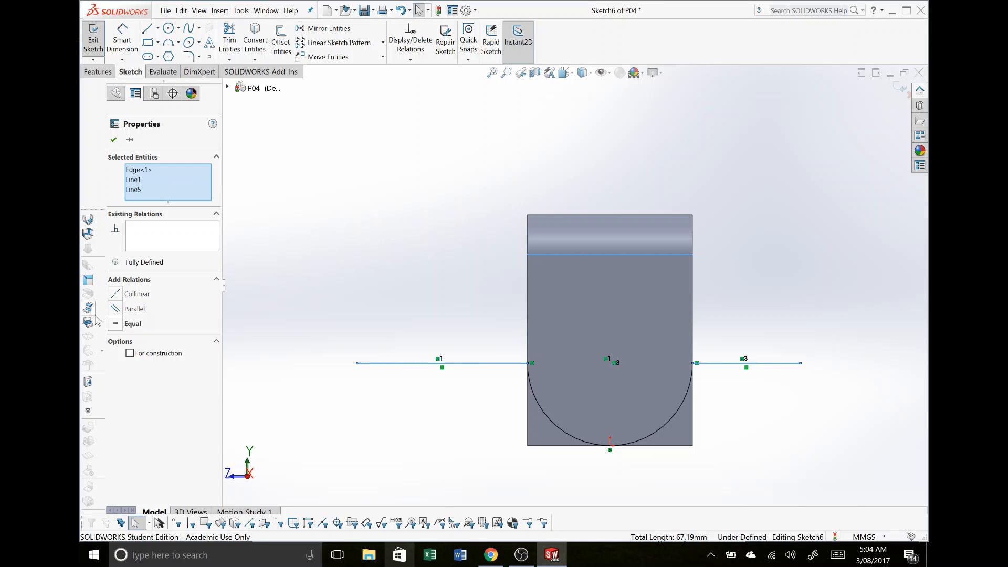
click(125, 325)
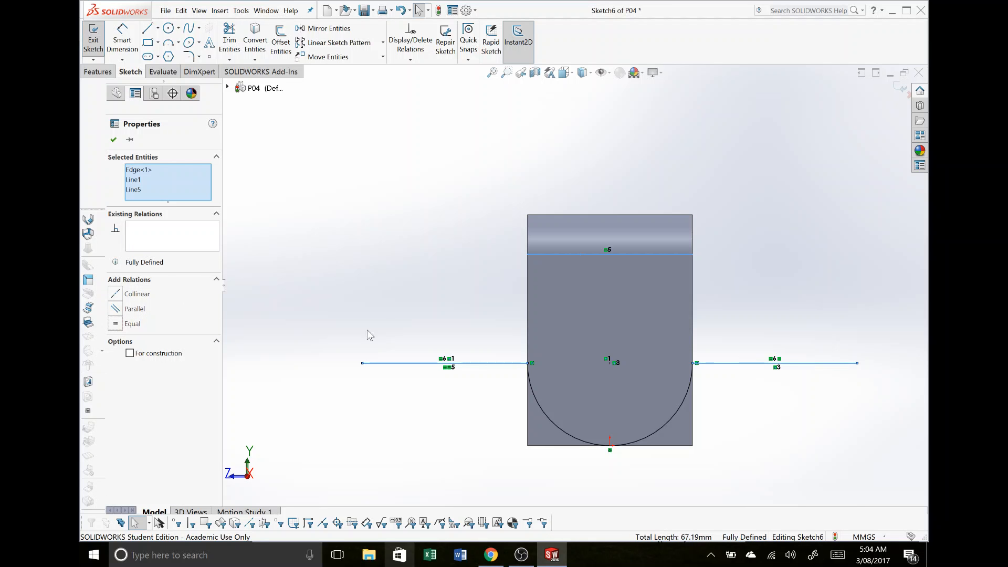
click(365, 278)
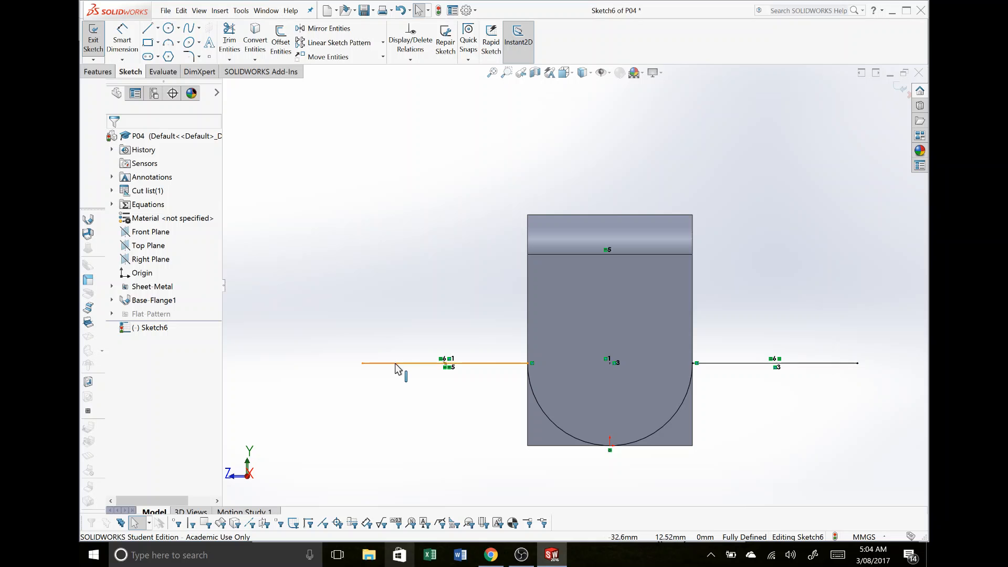
click(392, 363)
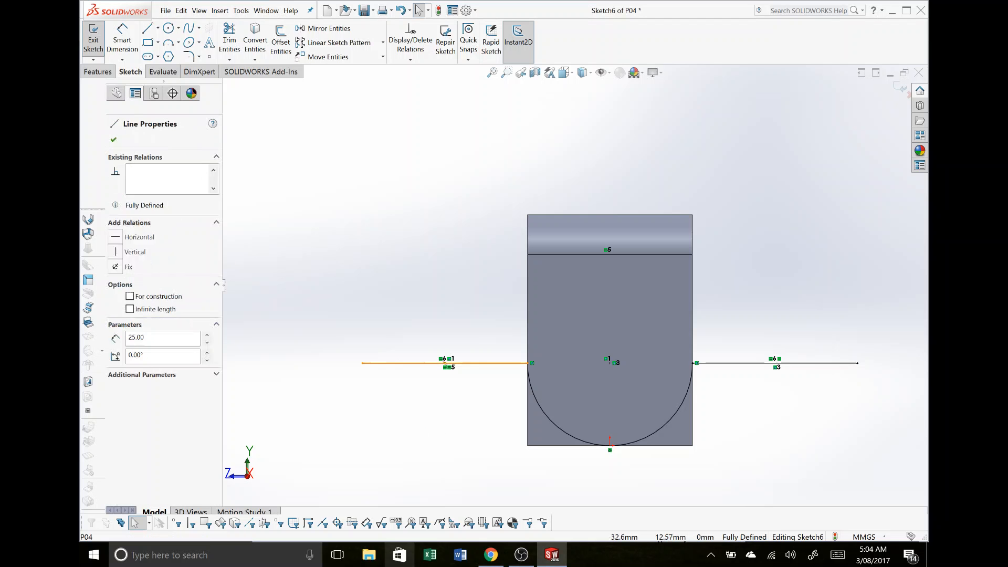
click(430, 421)
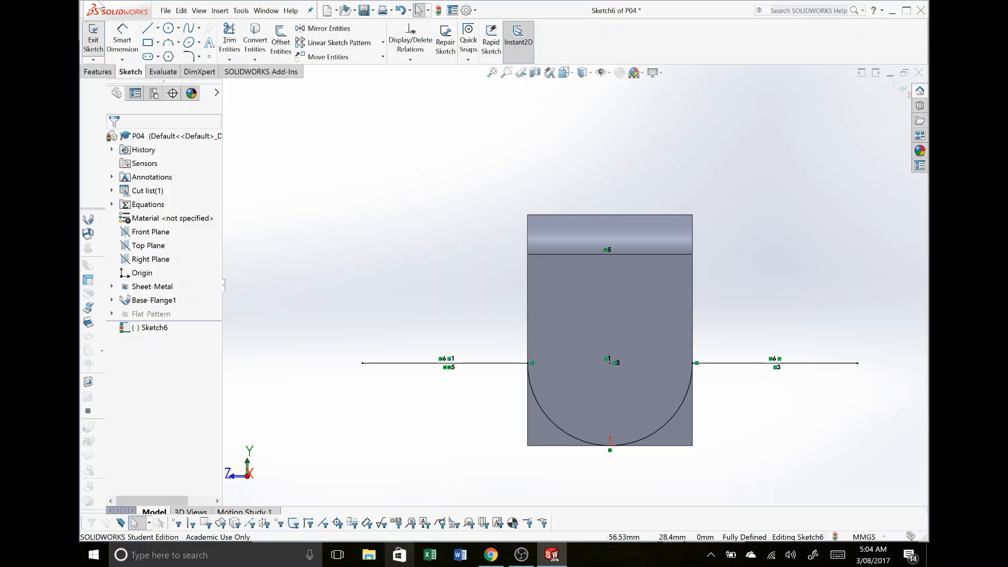
- Create an Extruded Cut from the arc profile using Through All - Both and Flip side to cut, rounding both leg ends
click(100, 73)
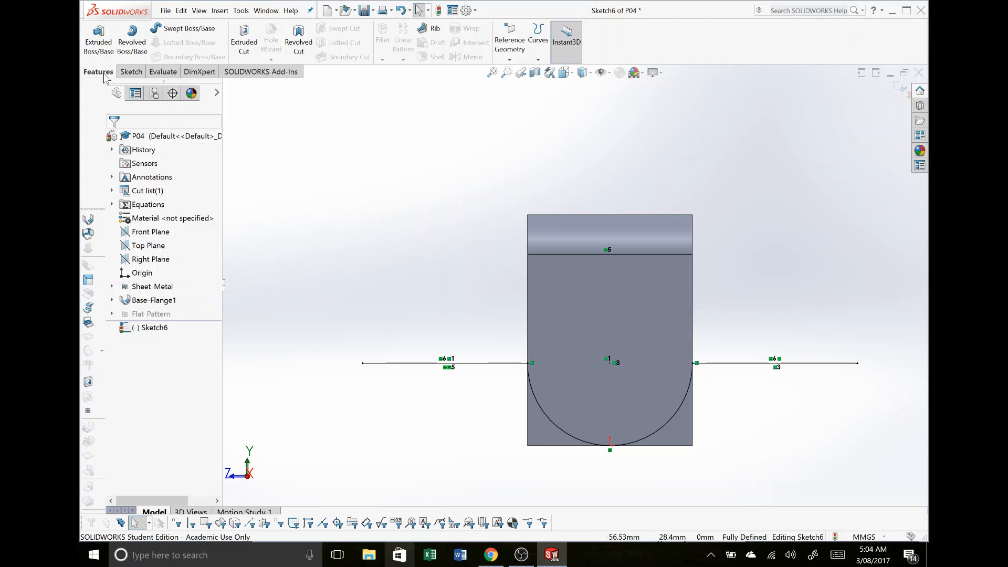
click(244, 42)
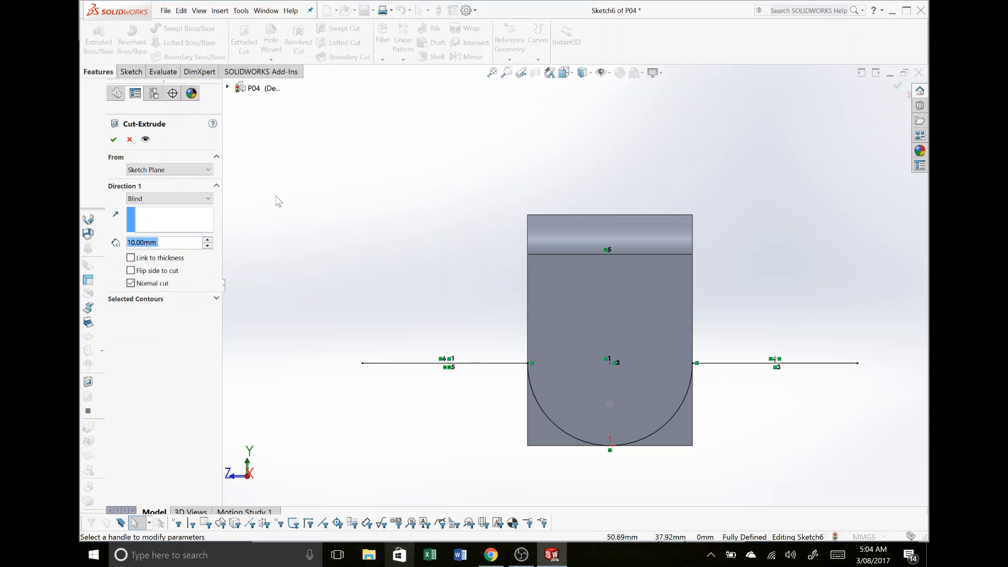
click(192, 200)
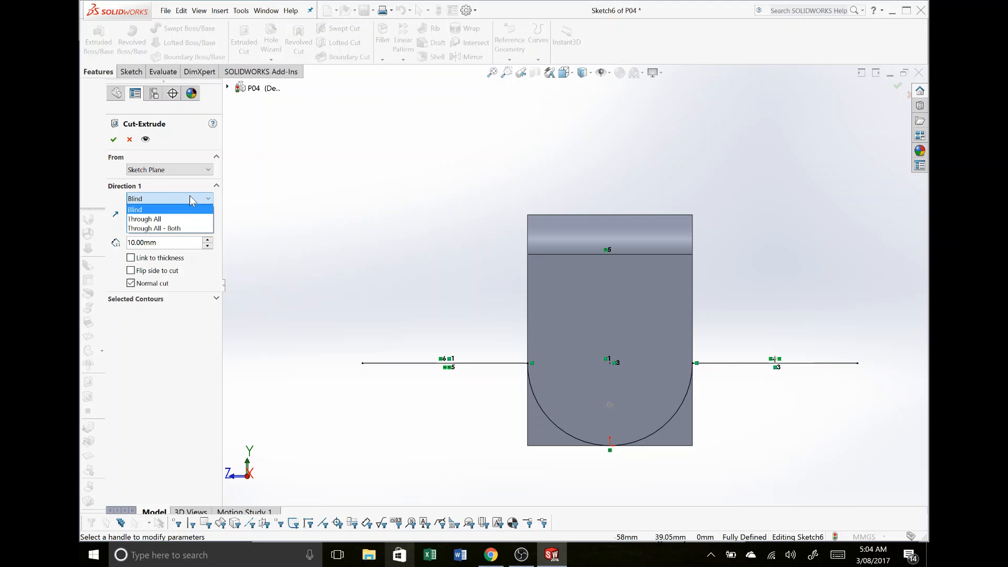
click(181, 228)
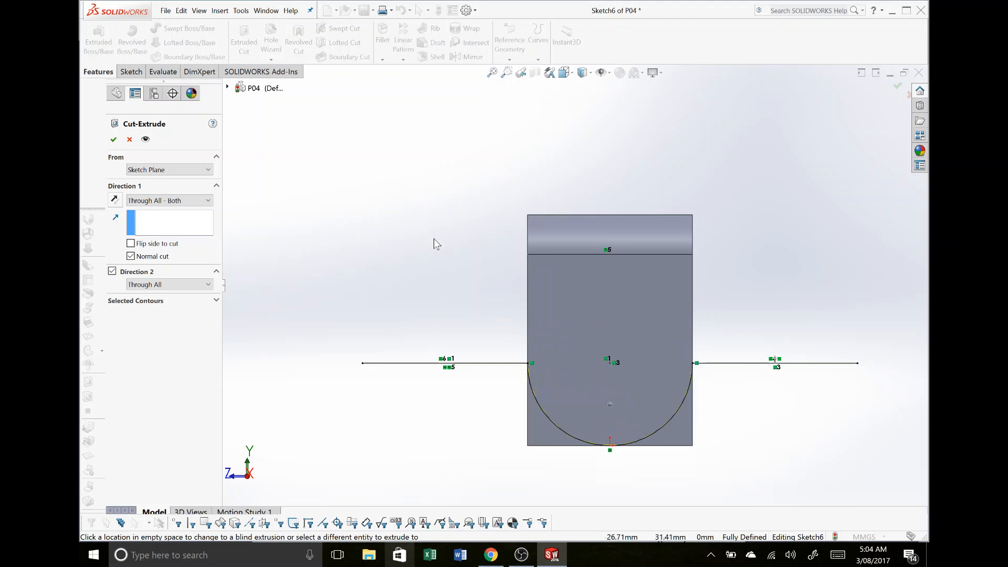
key(z)
mouse_move(548, 274)
middle_down()
mouse_move(520, 286)
mouse_move(529, 299)
mouse_move(529, 290)
middle_up()
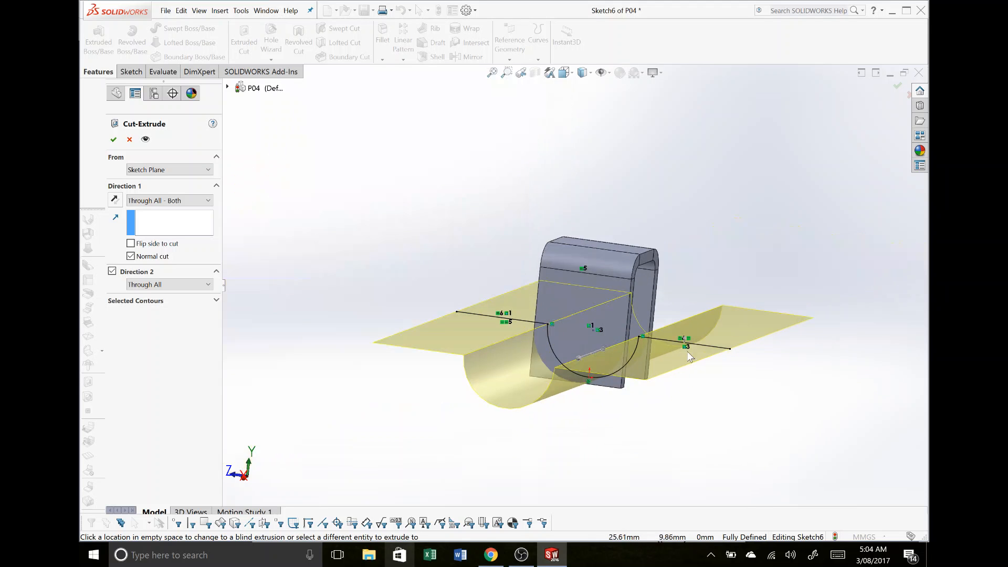
scroll(677, 336, down, 5)
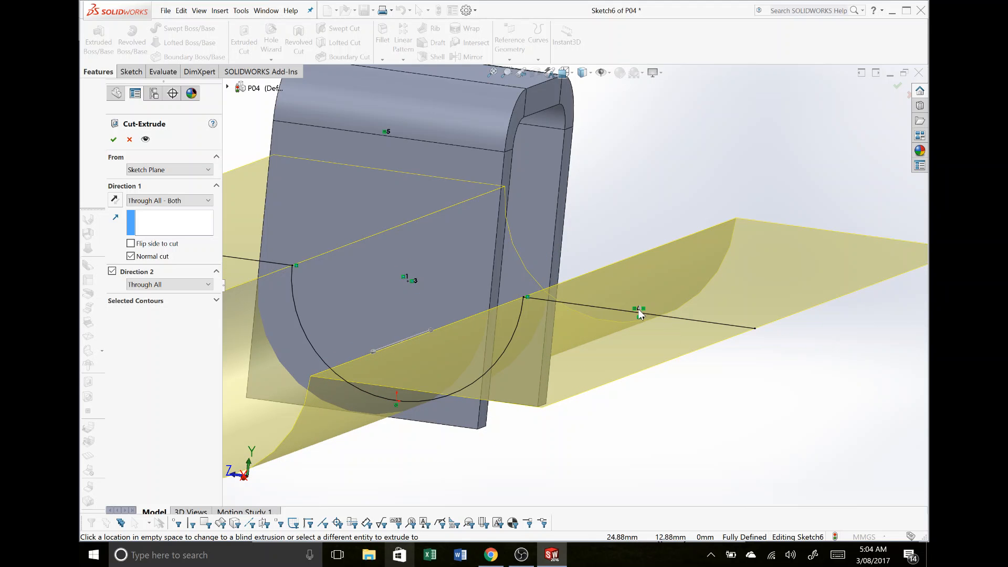
scroll(636, 315, up, 5)
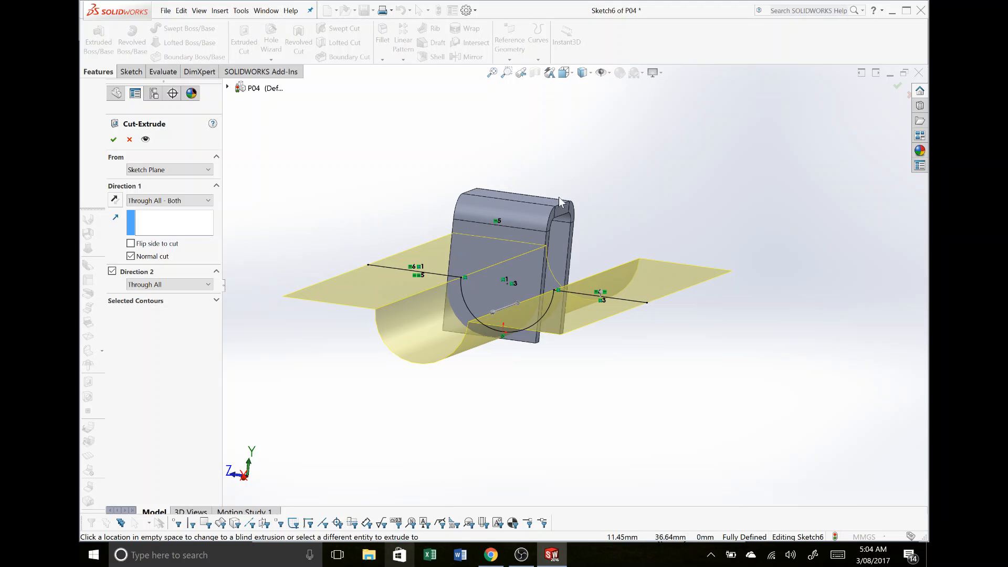
click(168, 247)
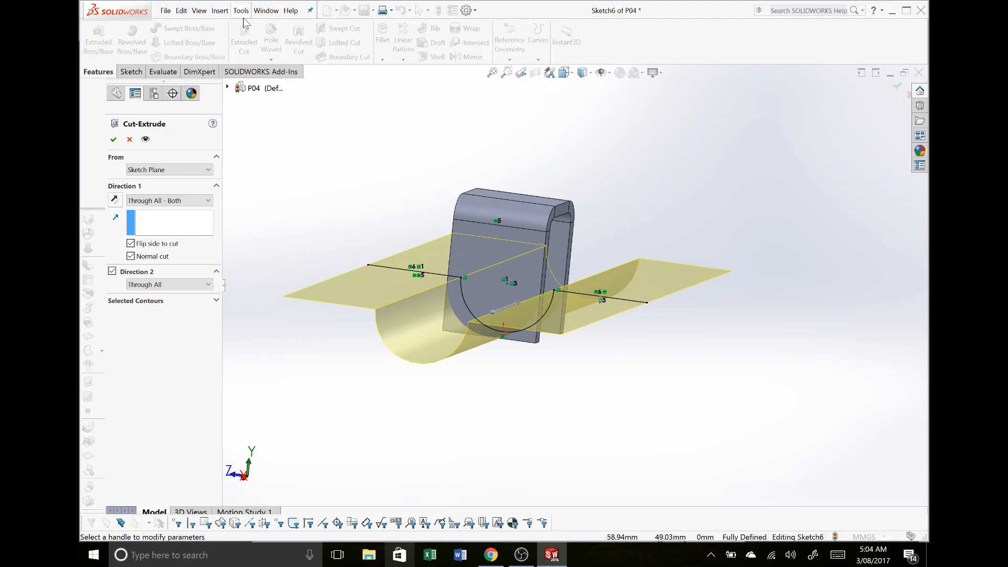
click(114, 140)
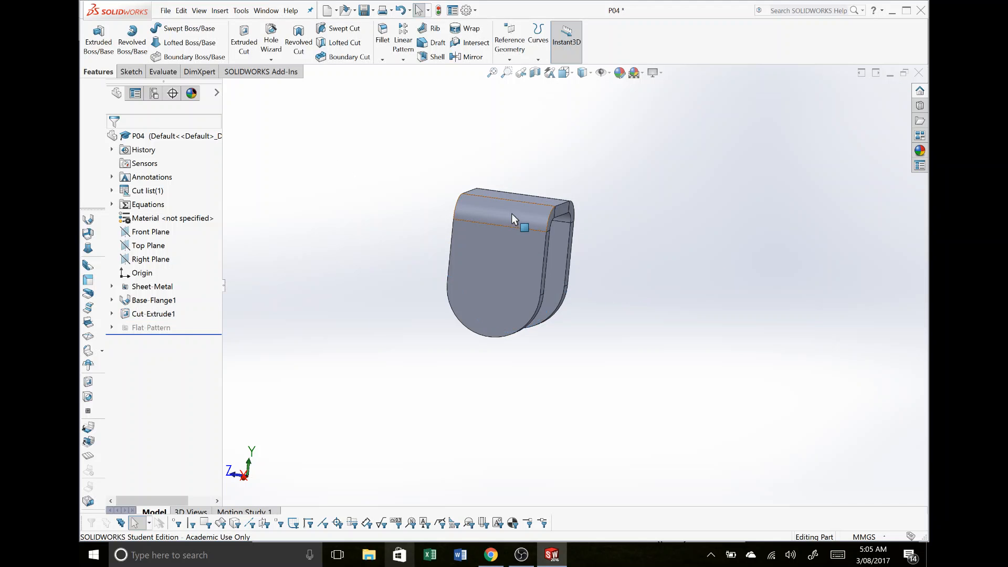
- Save the part and check the P04 Formed Bracket's holes in the Chrome summary drawing
middle_drag(511, 213, 371, 182)
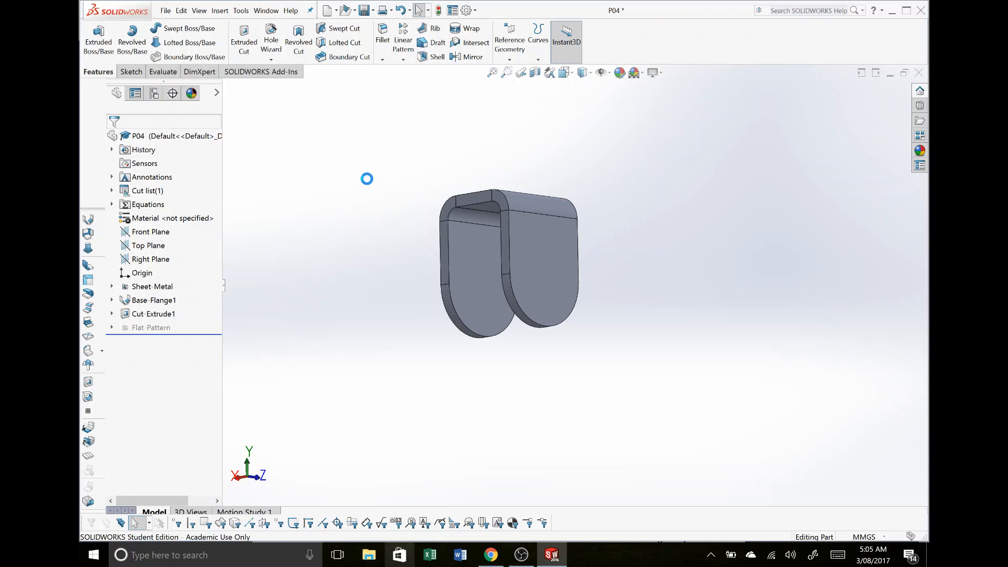
key(ctrl+s)
key(alt+Tab)
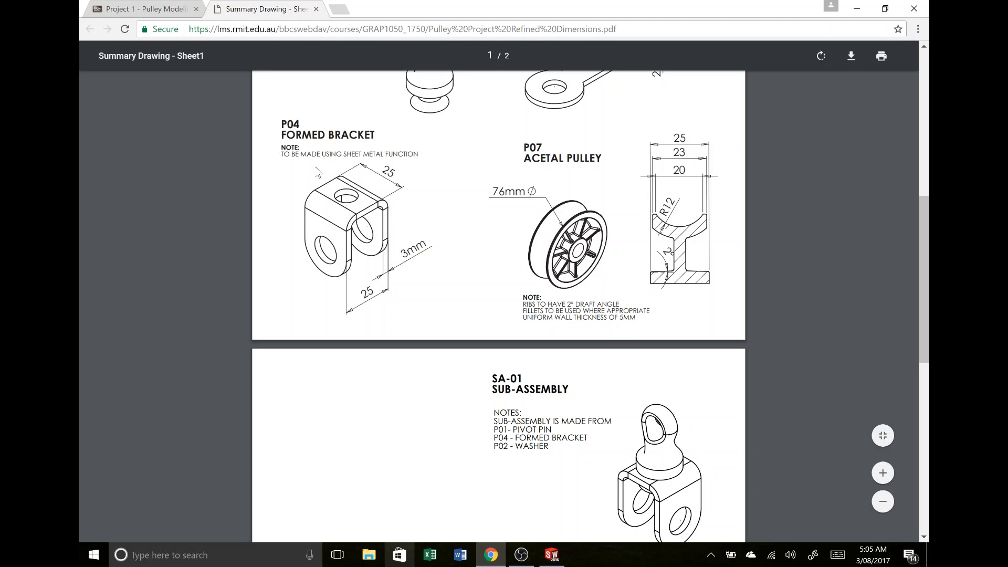
key(alt+Tab)
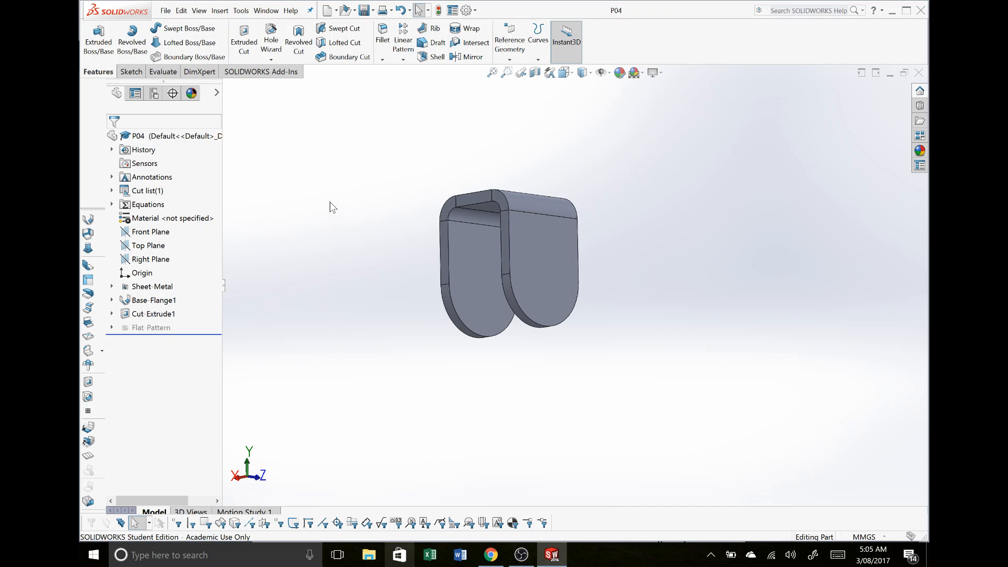
- Start a Hole Wizard hole with ISO standard, Drill sizes type, size Ø13.0 and Through All end condition
middle_drag(503, 214, 526, 260)
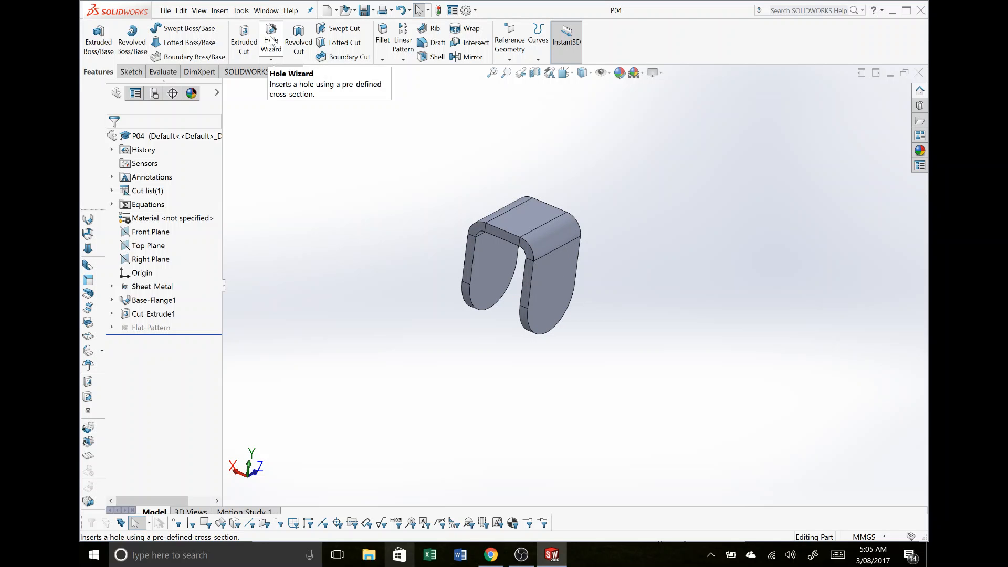
click(271, 40)
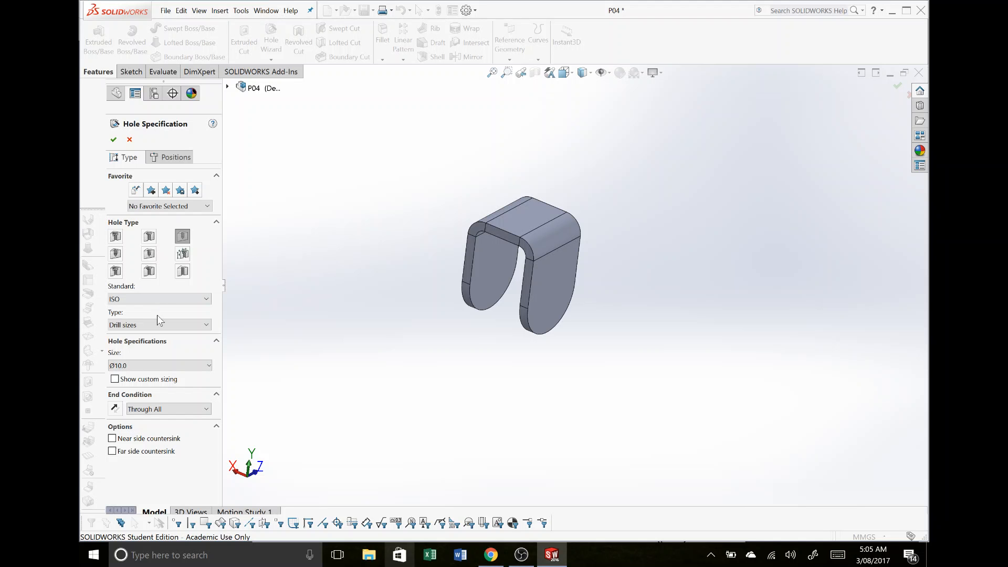
click(157, 299)
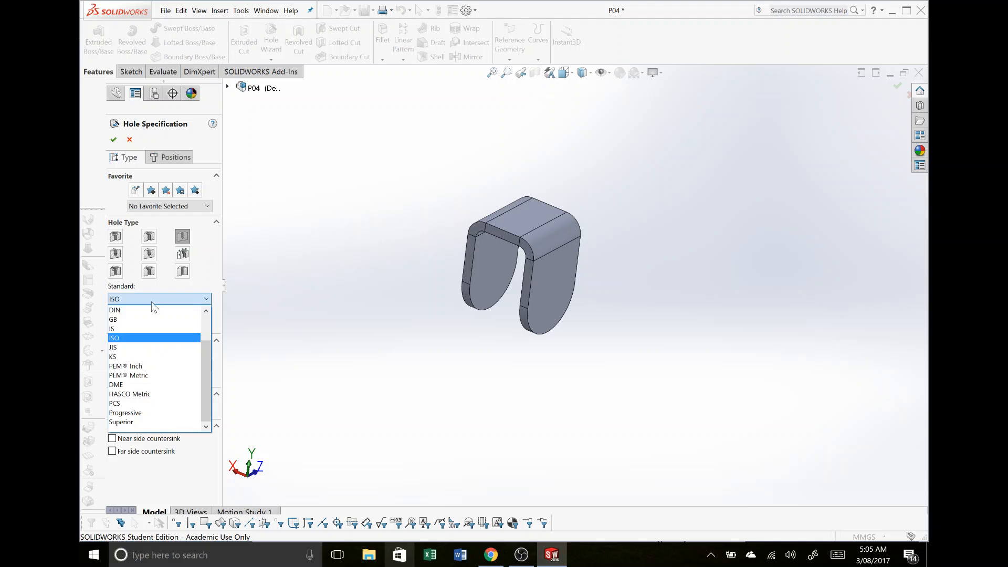
click(147, 298)
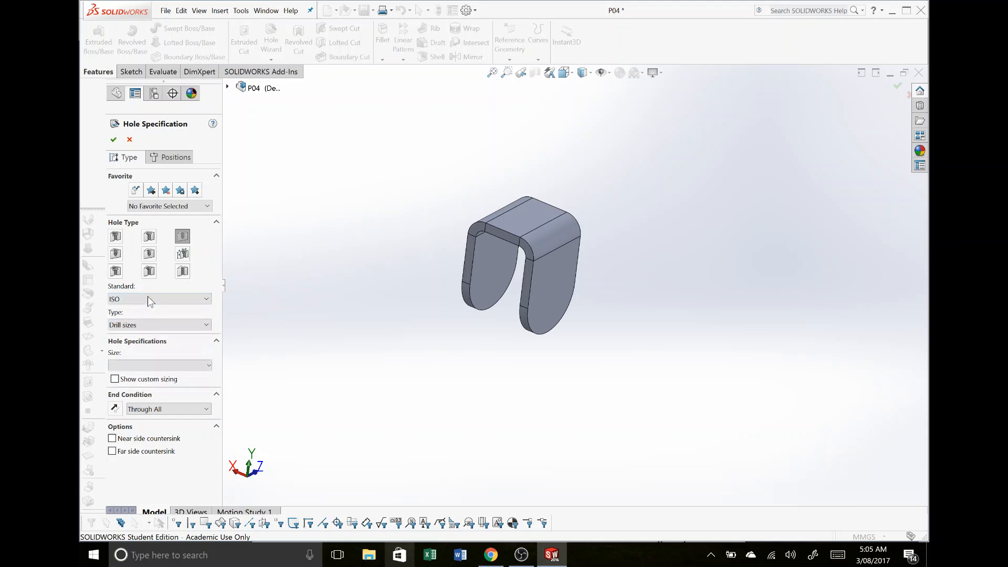
click(150, 299)
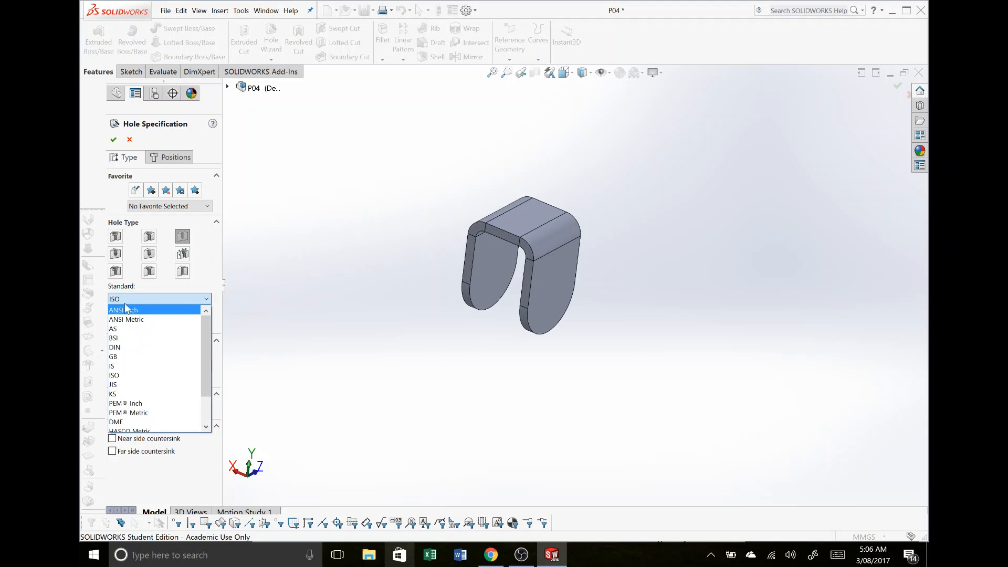
click(153, 376)
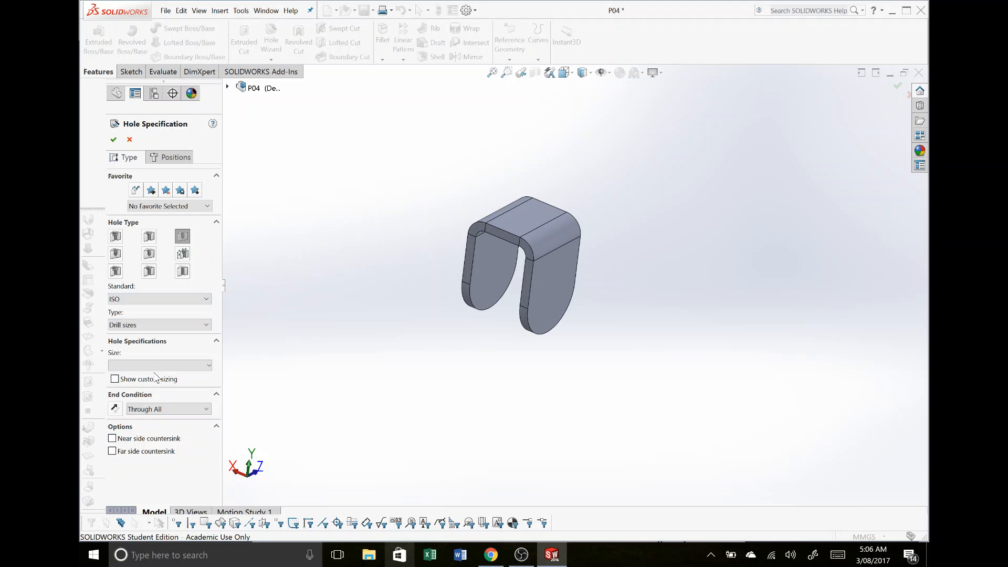
click(129, 324)
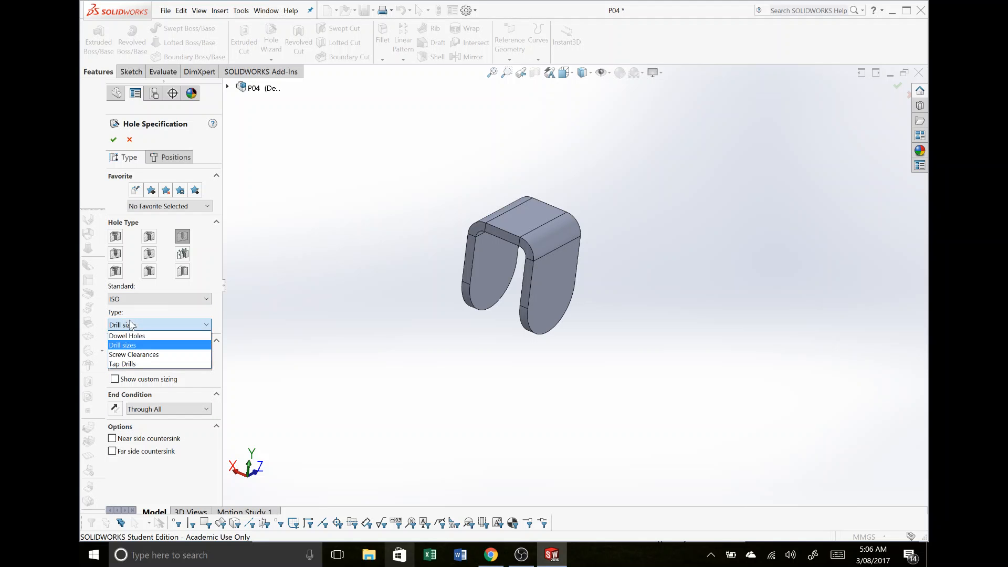
click(145, 345)
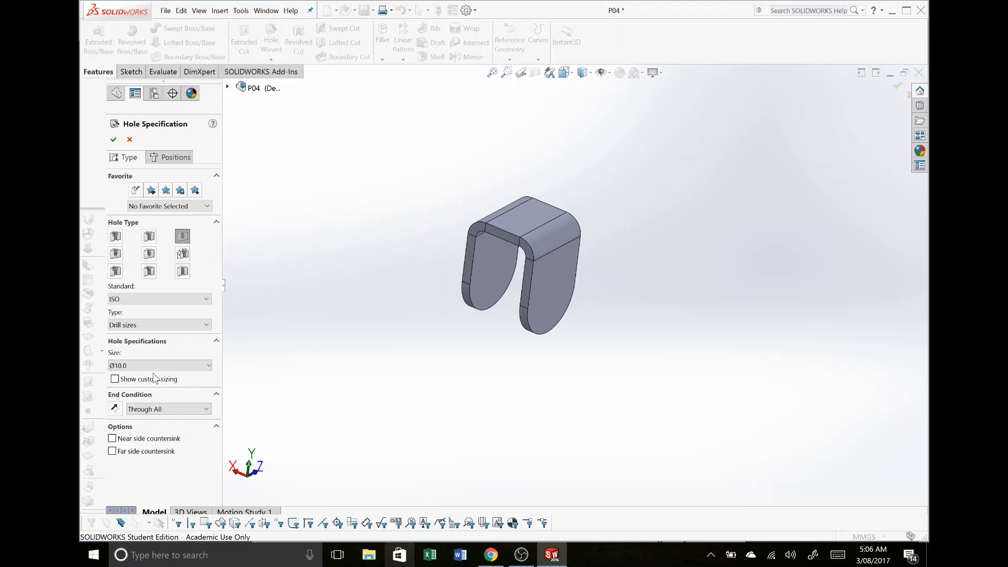
click(139, 362)
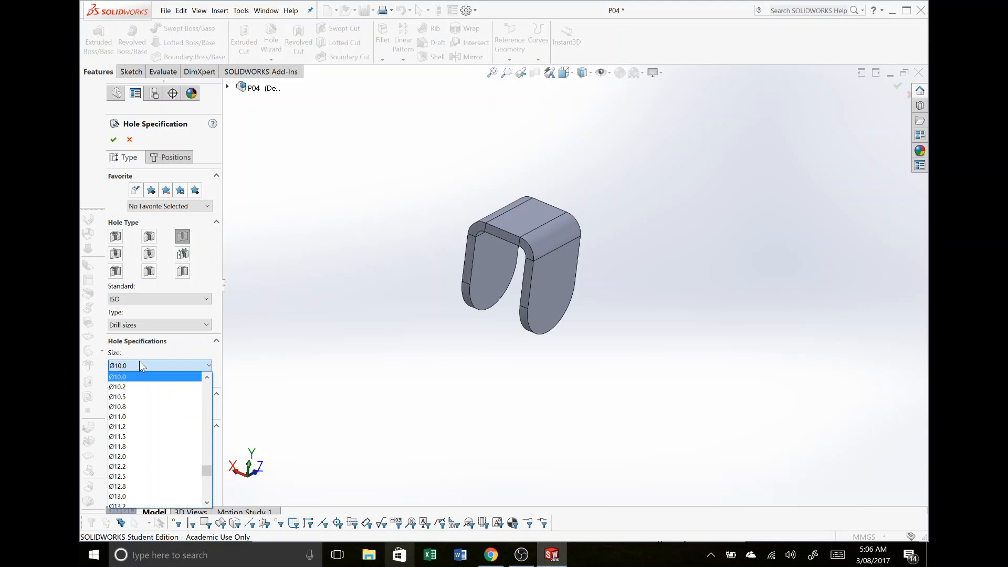
scroll(153, 421, down, 1)
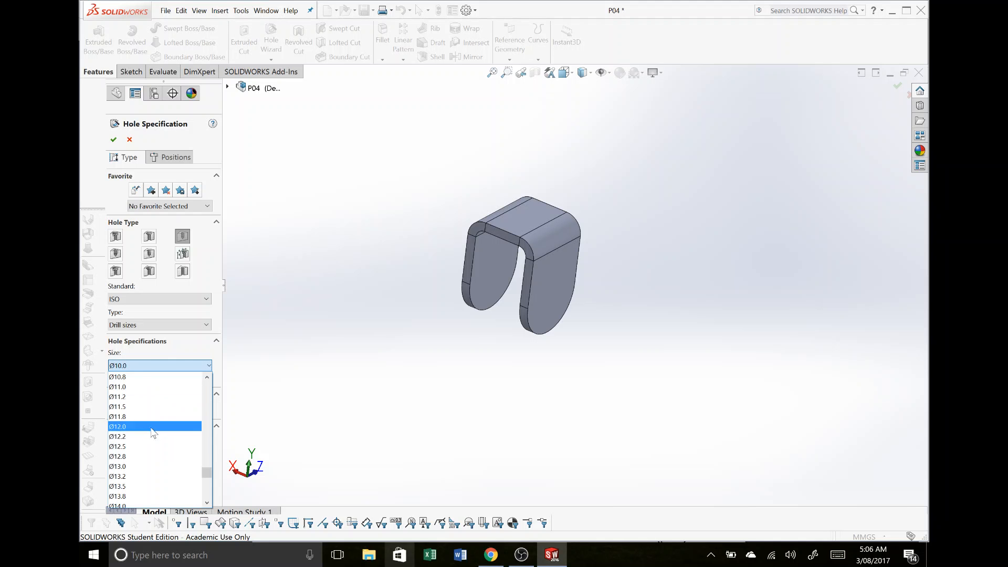
click(135, 469)
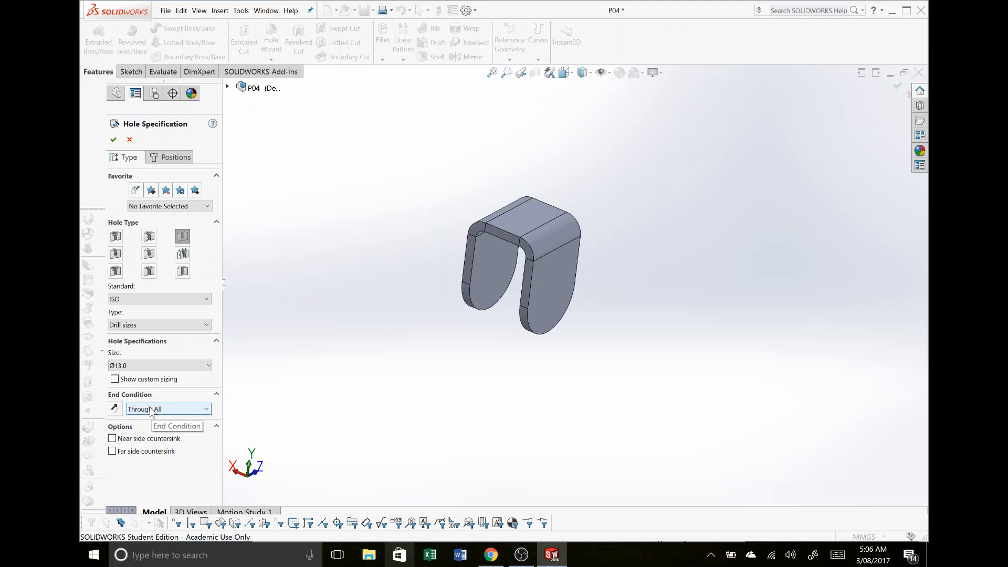
- Position the holes in a 3D sketch at the arc centres of both rounded legs and create them
click(165, 160)
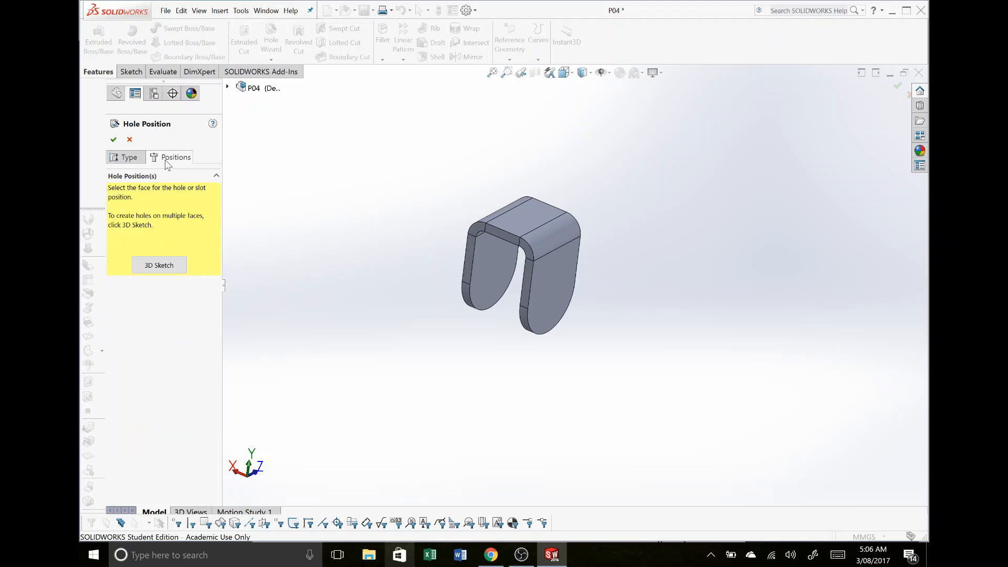
click(176, 266)
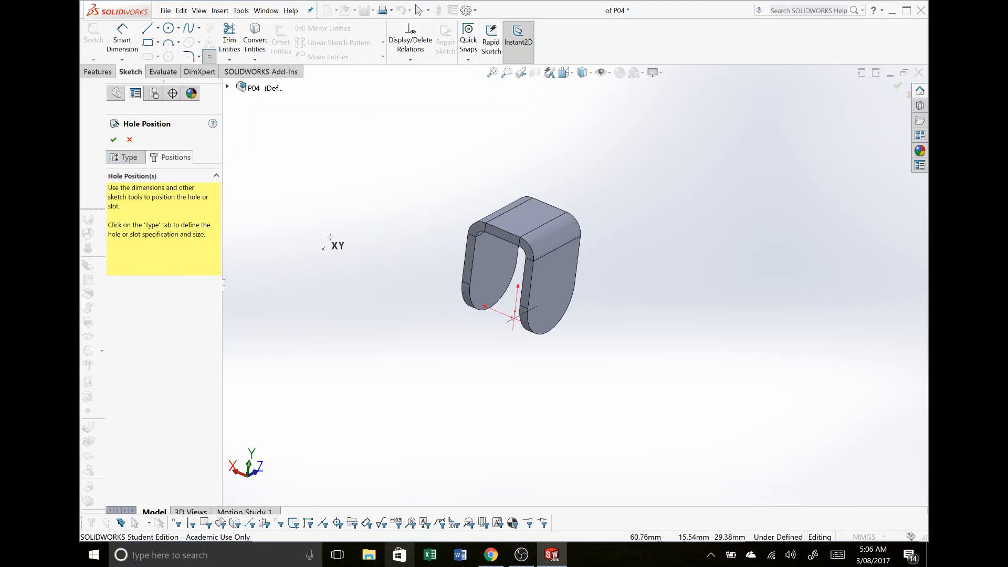
middle_drag(494, 275, 482, 224)
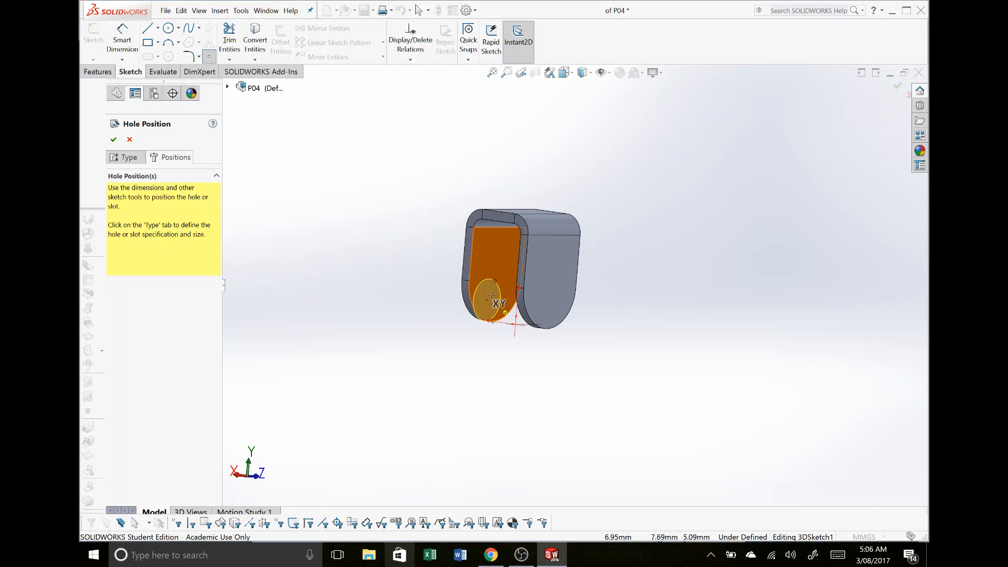
click(495, 281)
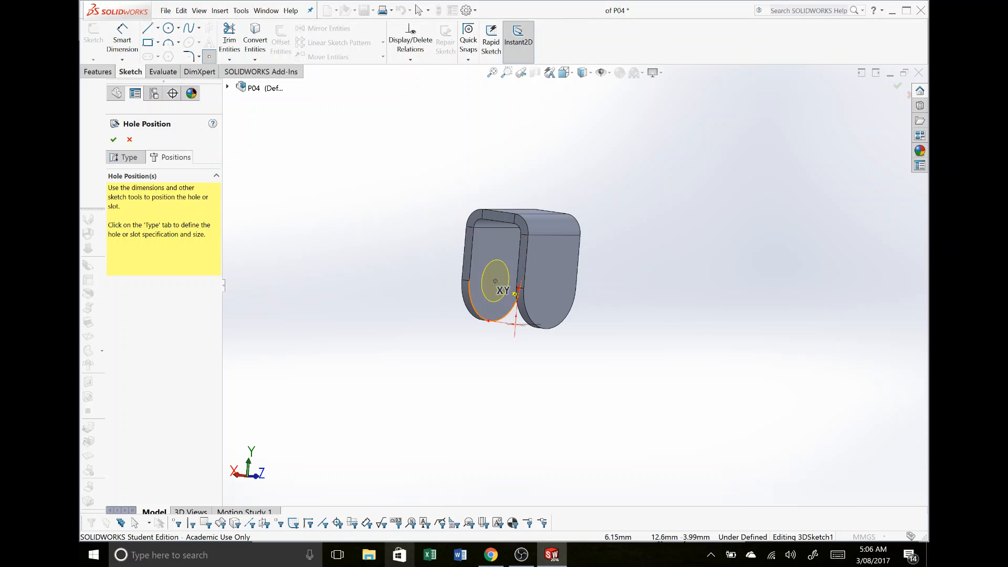
middle_drag(508, 303, 580, 308)
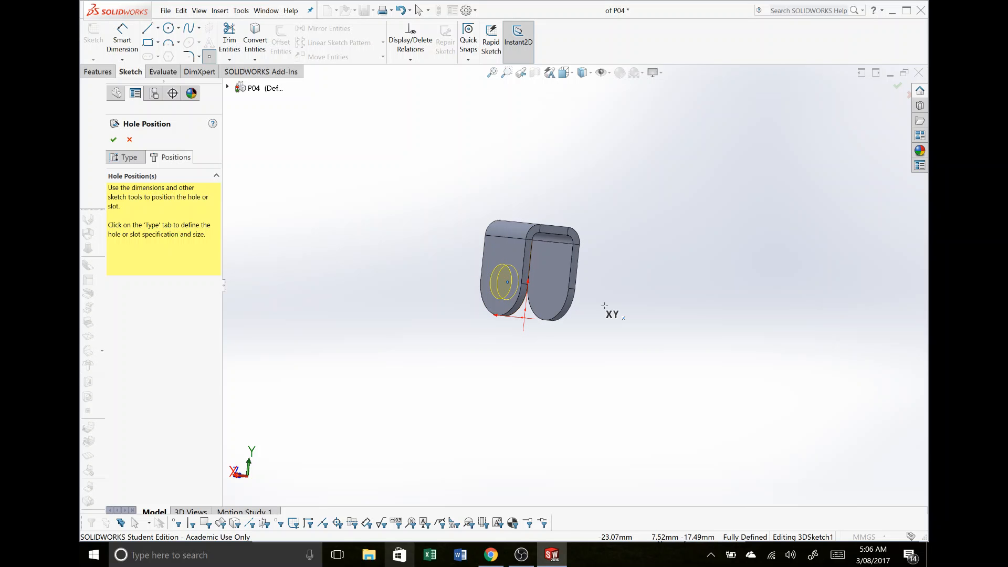
click(548, 287)
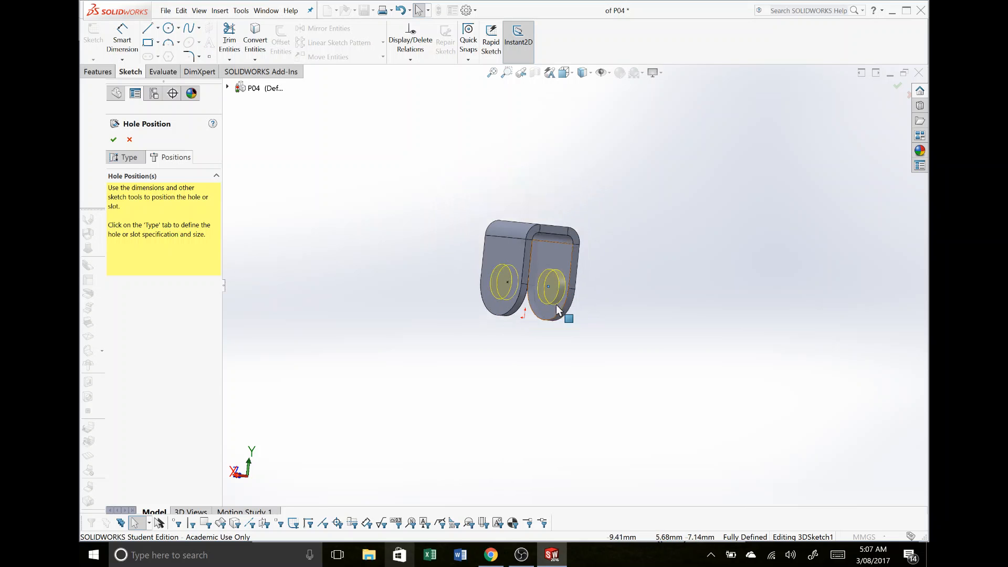
scroll(553, 296, down, 2)
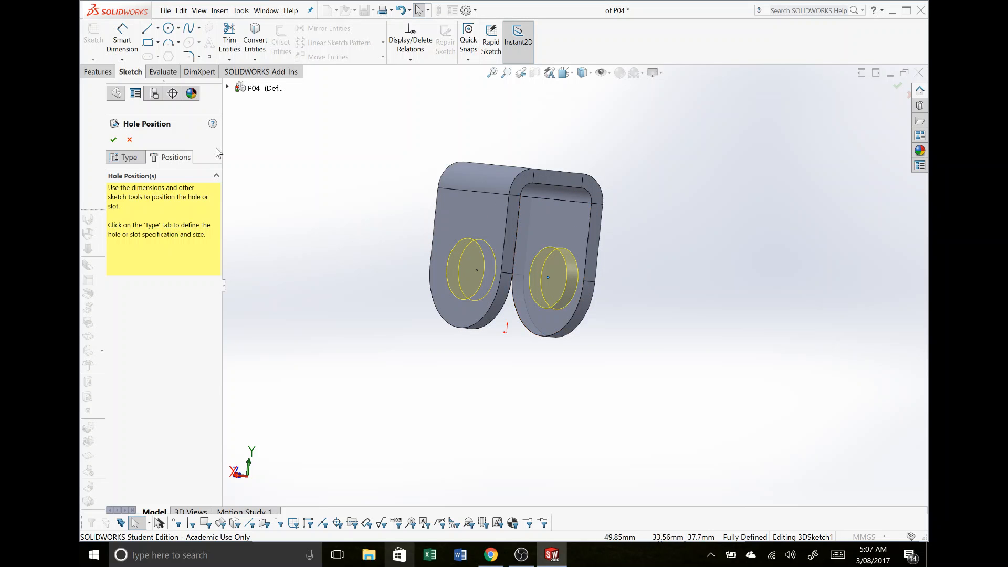
click(114, 142)
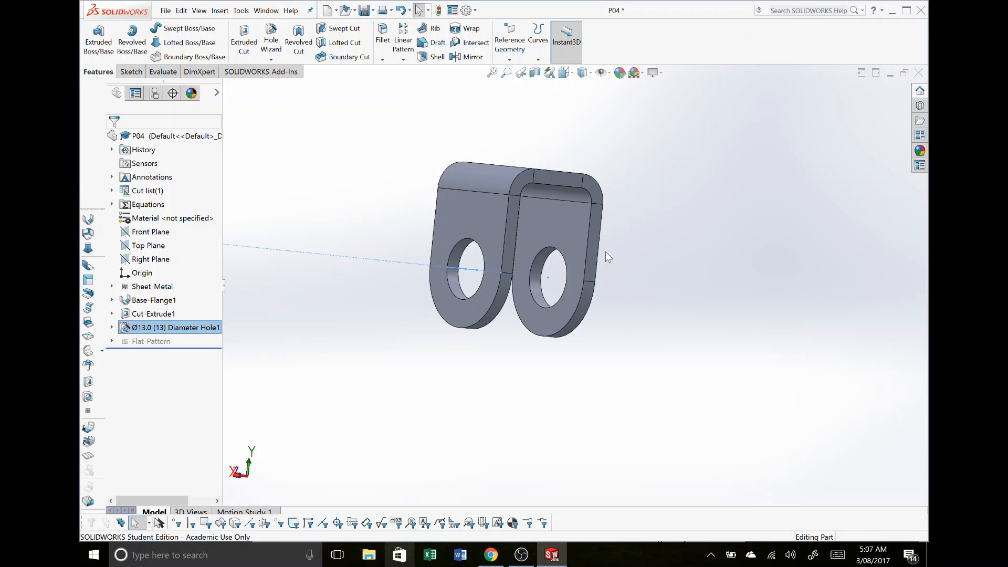
- Clear the selection and save the part
click(605, 251)
middle_drag(594, 264, 656, 298)
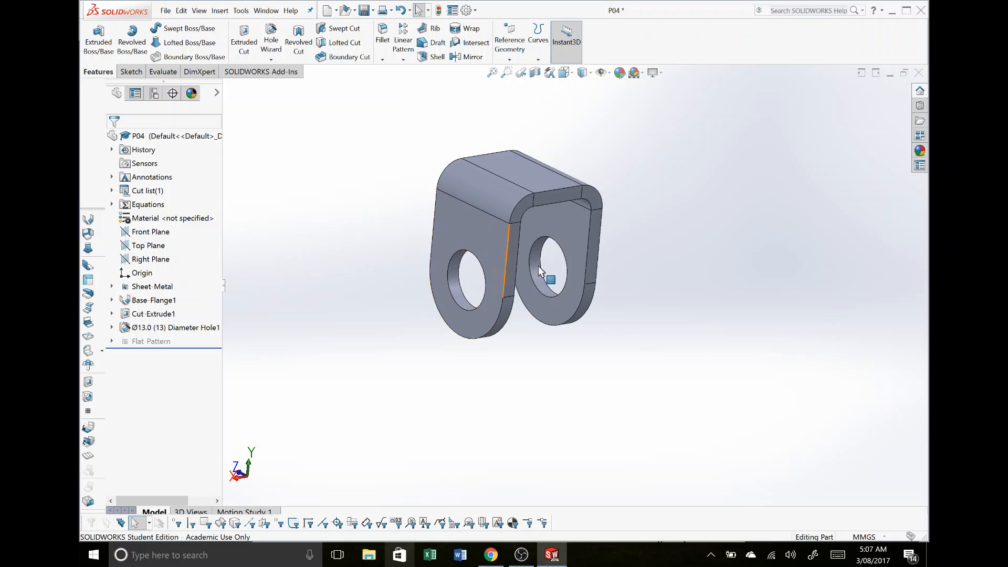
key(ctrl+s)
- Start another Hole Wizard hole and check the P01 Pivot Pin dimensions in the Chrome summary drawing, returning to SOLIDWORKS
middle_drag(519, 143, 495, 176)
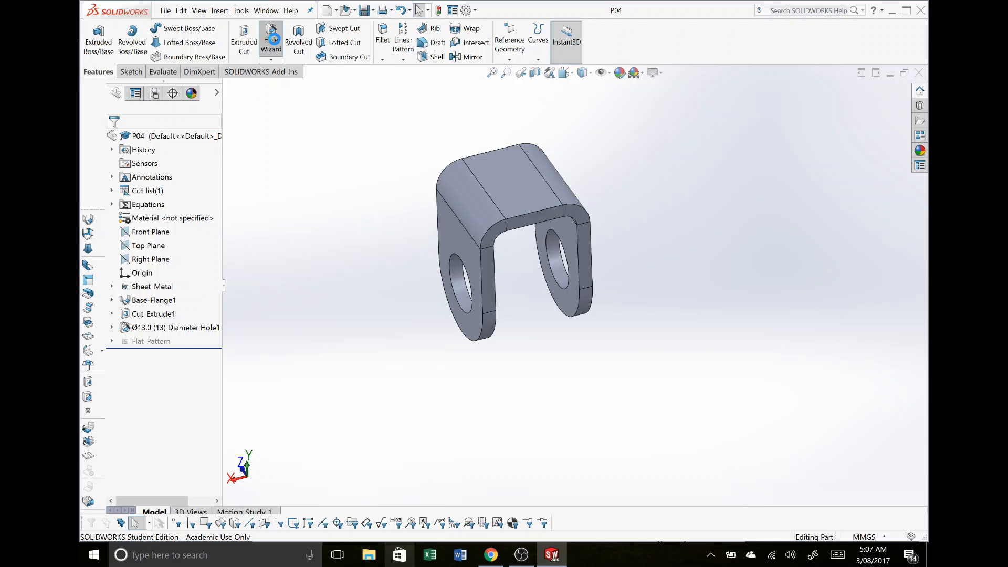
key(alt+Tab)
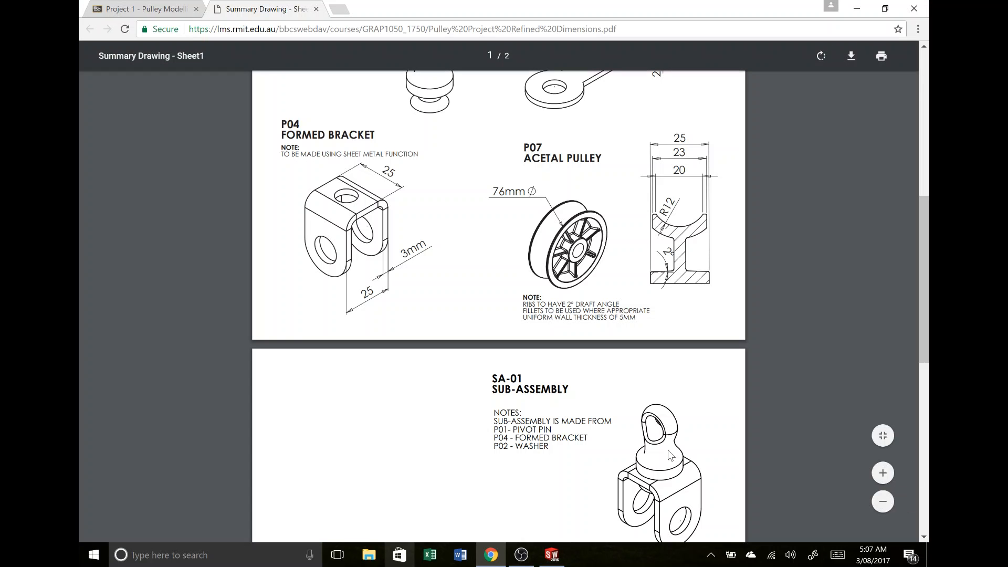
scroll(656, 464, up, 5)
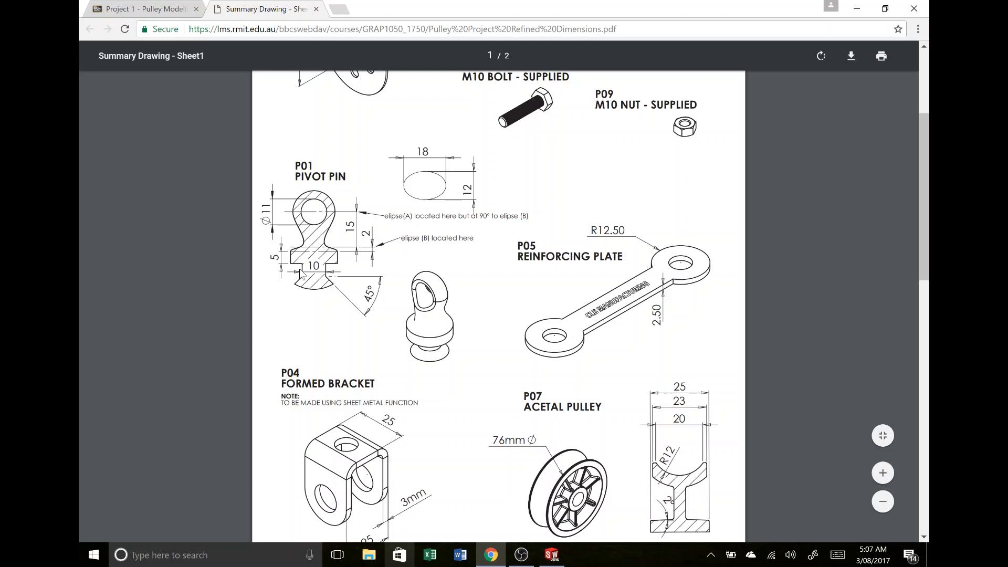
key(alt+Tab)
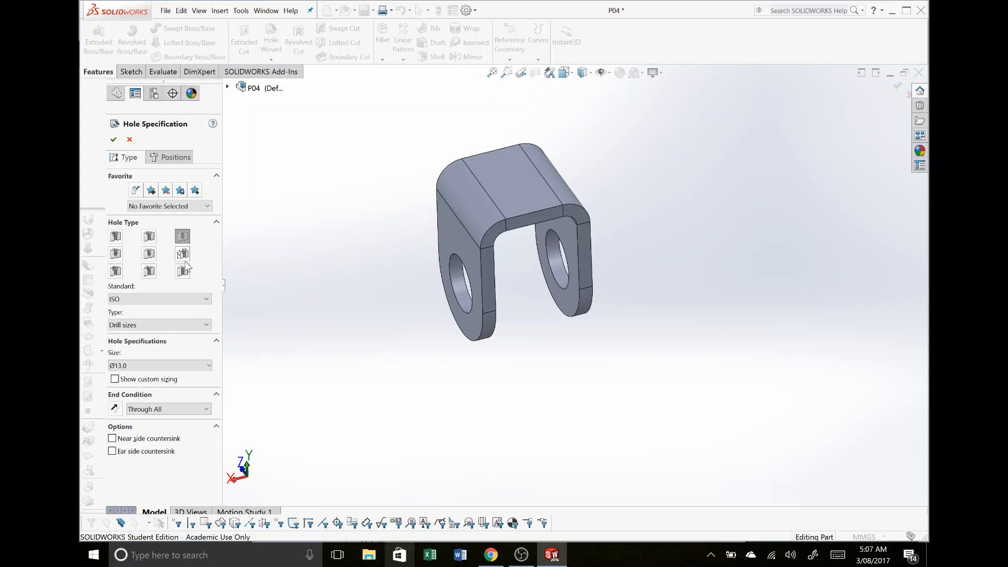
- Set the new hole's drill size to Ø10.0
click(152, 365)
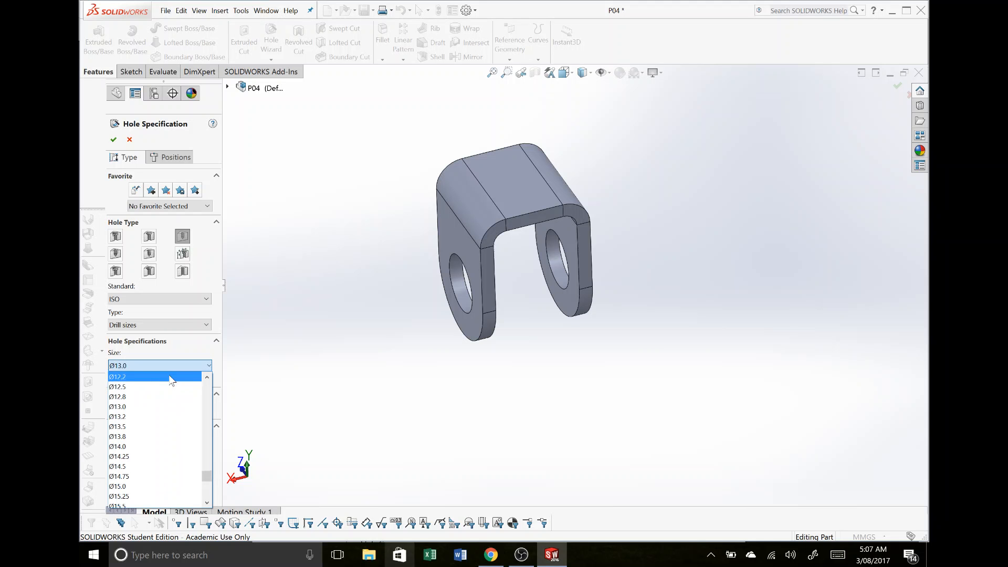
scroll(155, 391, up, 3)
scroll(155, 385, up, 1)
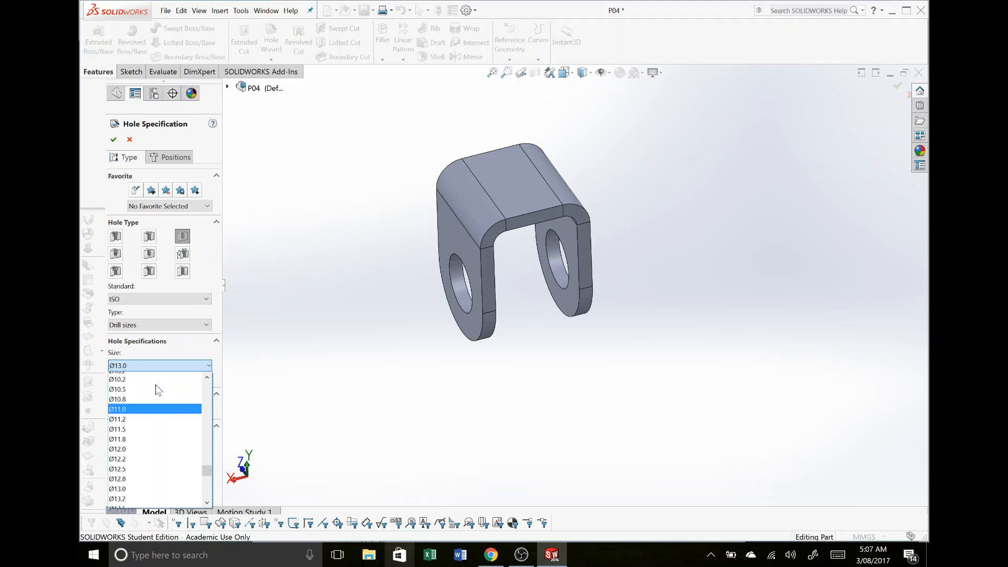
click(162, 378)
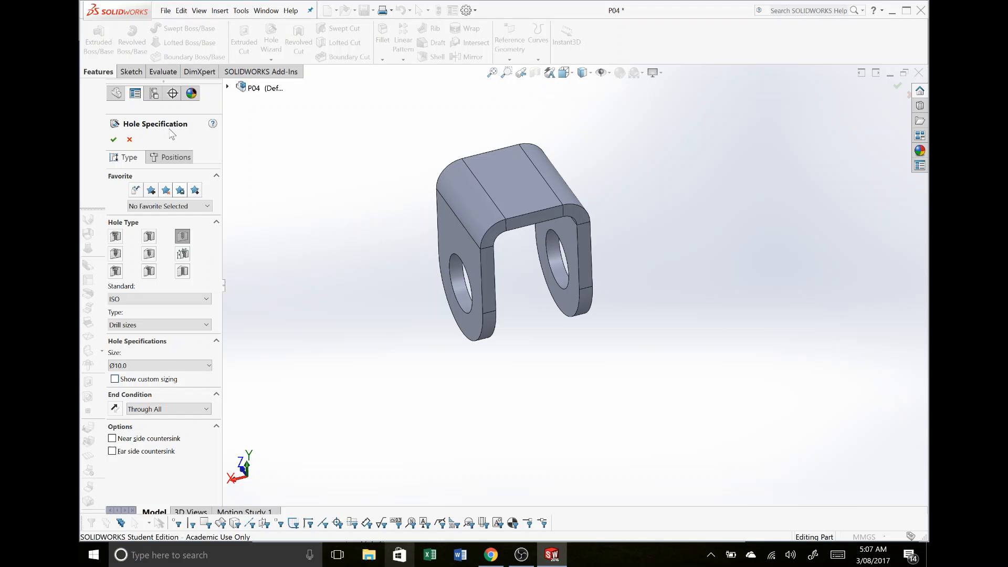
- Place the hole point on the bracket's top face in a 3D sketch, at about X -0.57, Y 35, Z 3.14 mm
click(176, 158)
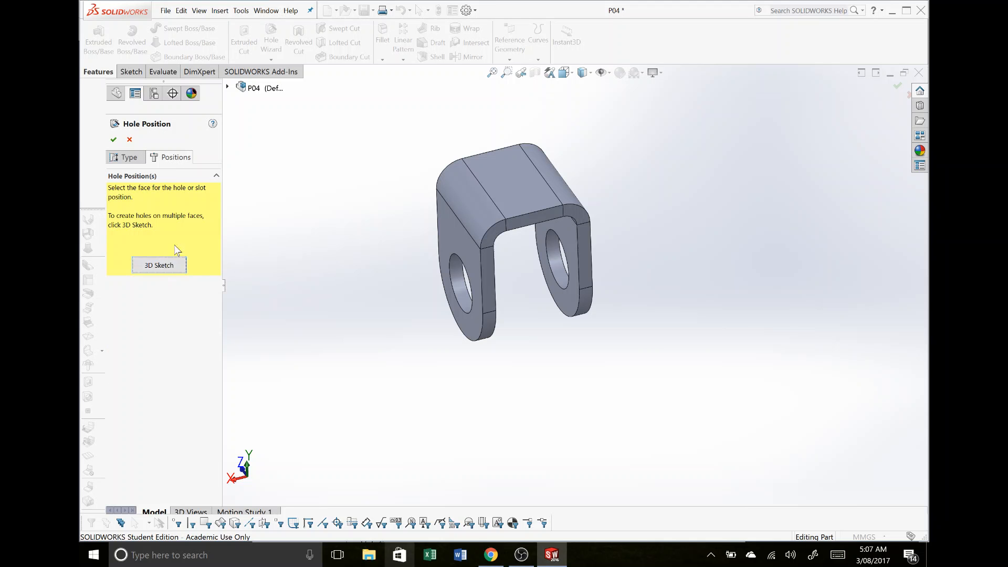
click(159, 265)
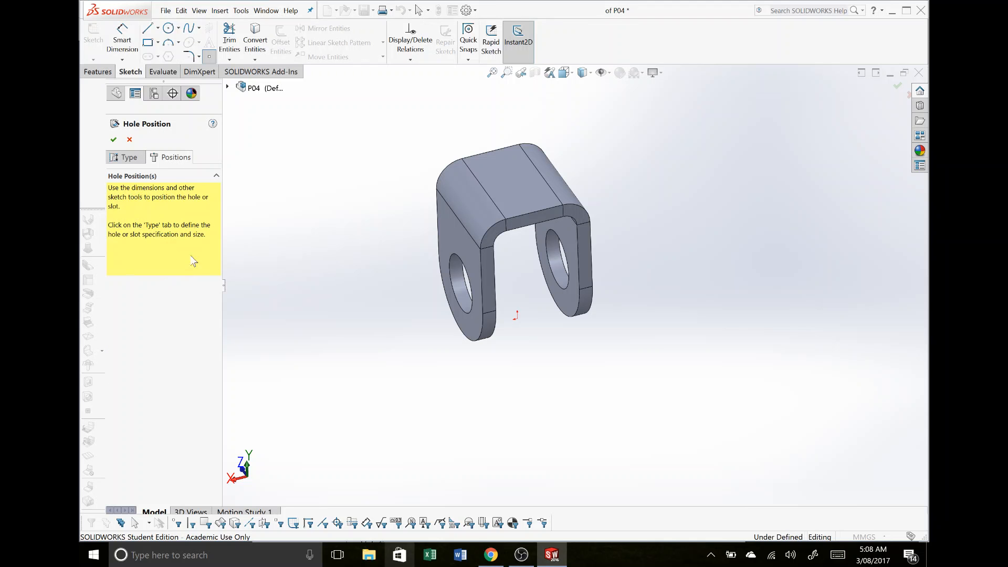
click(514, 182)
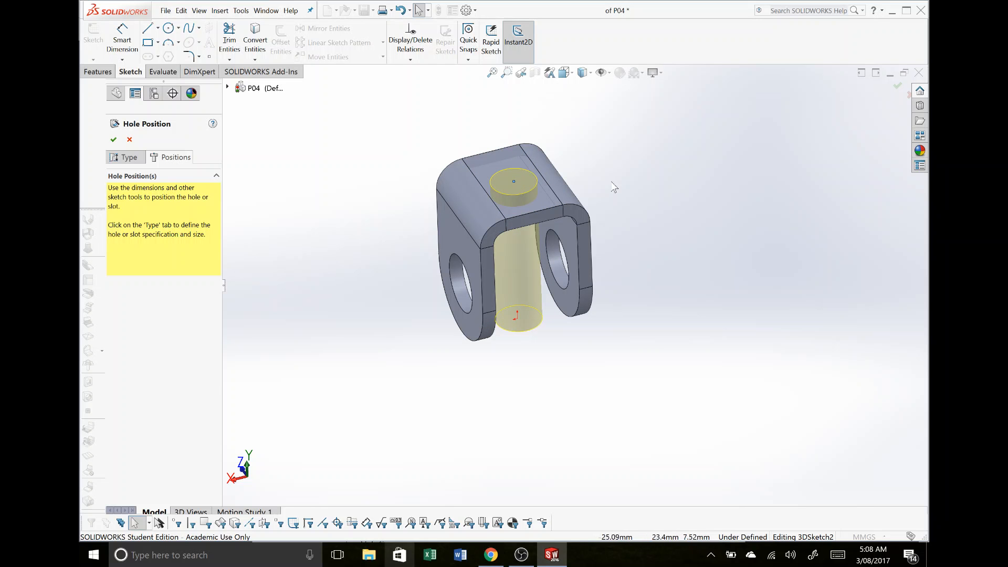
click(513, 168)
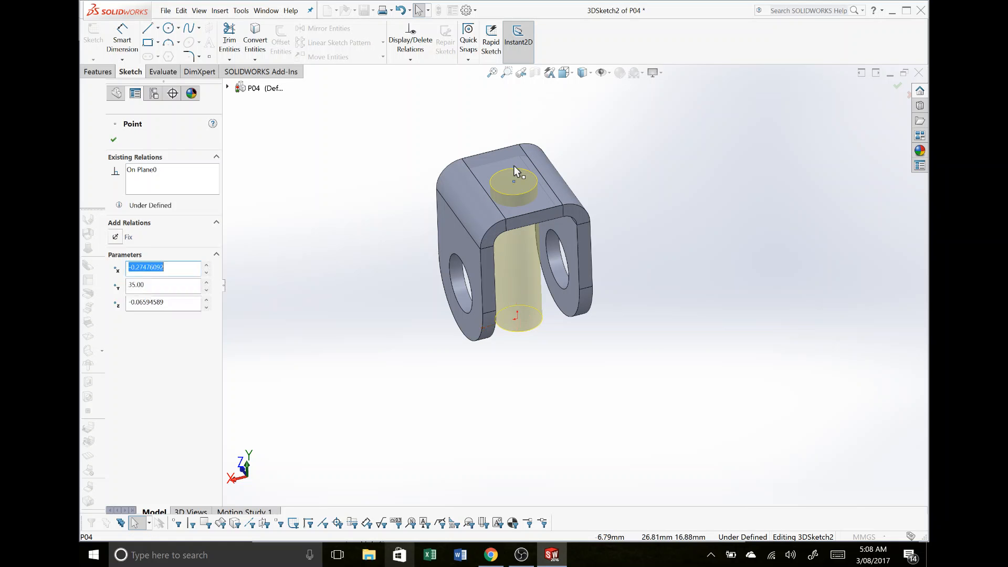
click(509, 174)
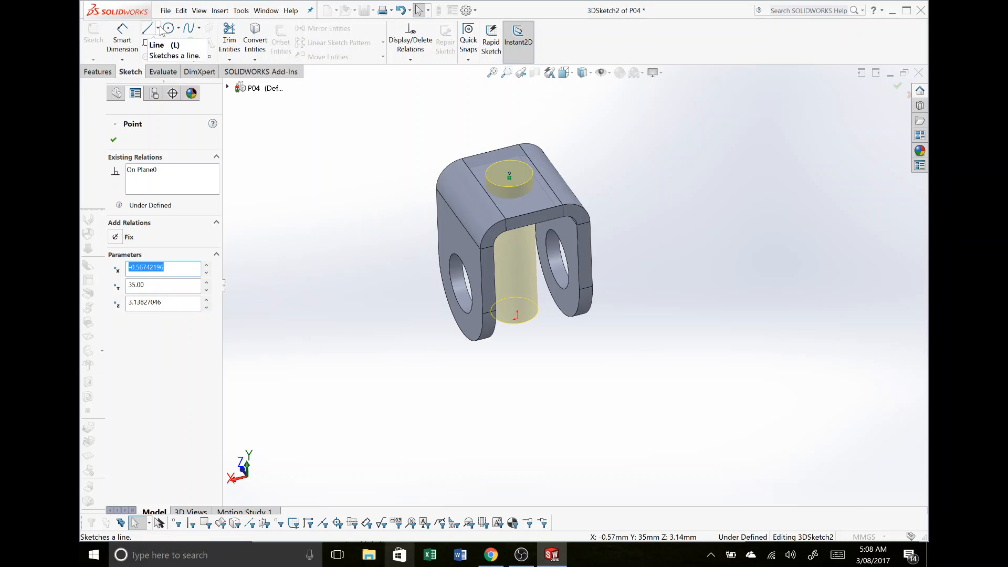
- Sketch a construction line about 25 mm long across the bracket's top face, joining the midpoints of its front and back edges
click(179, 27)
click(157, 44)
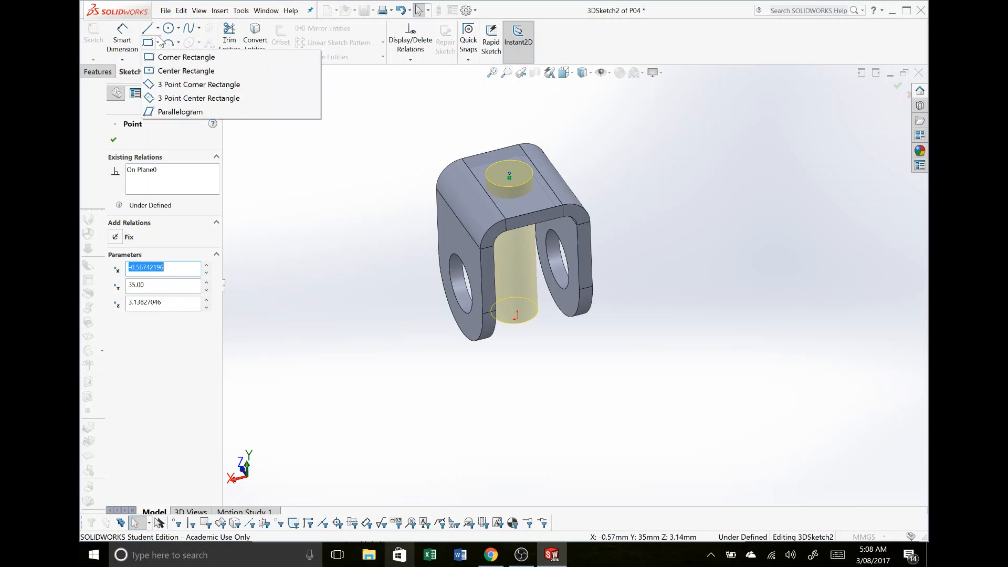
click(157, 27)
click(162, 56)
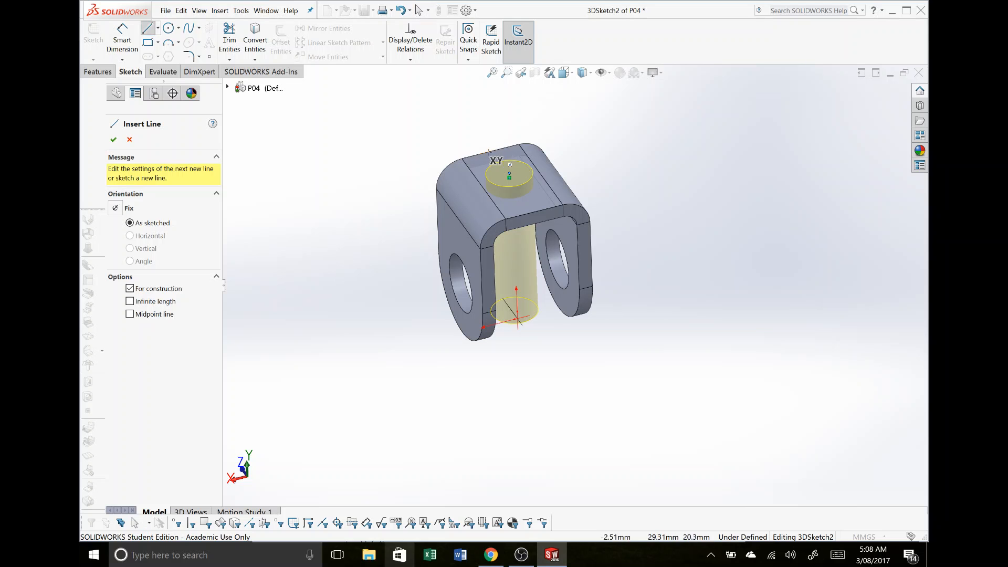
click(509, 164)
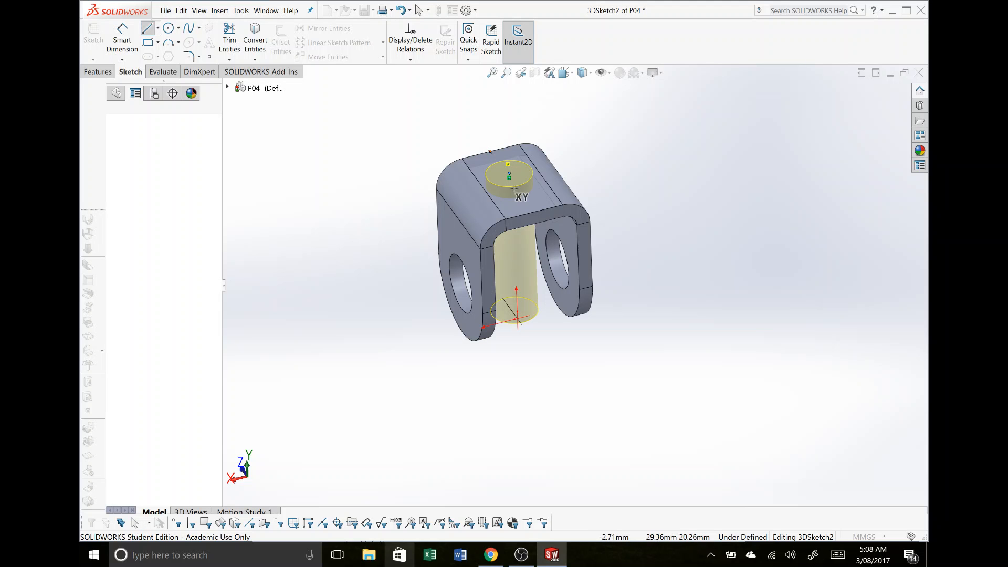
click(509, 175)
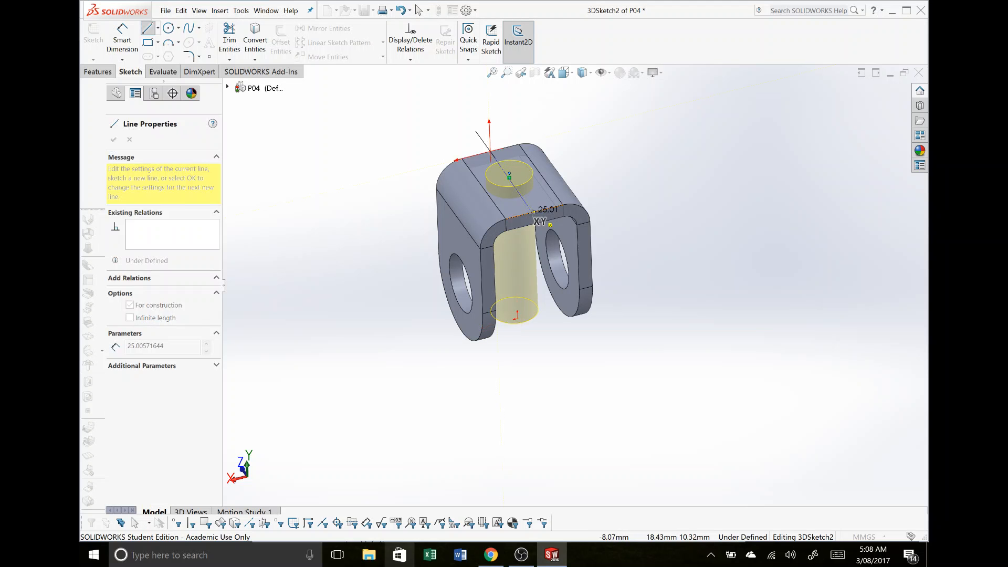
click(533, 211)
- Continue the construction lines to one bend edge's midpoint and across the top face to the opposite bend edge's midpoint
click(534, 213)
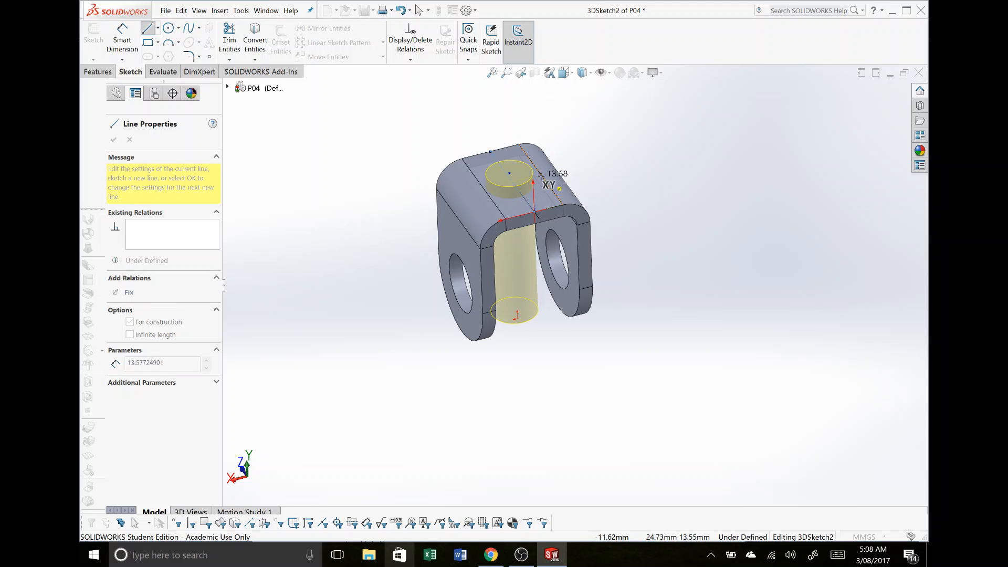
click(541, 173)
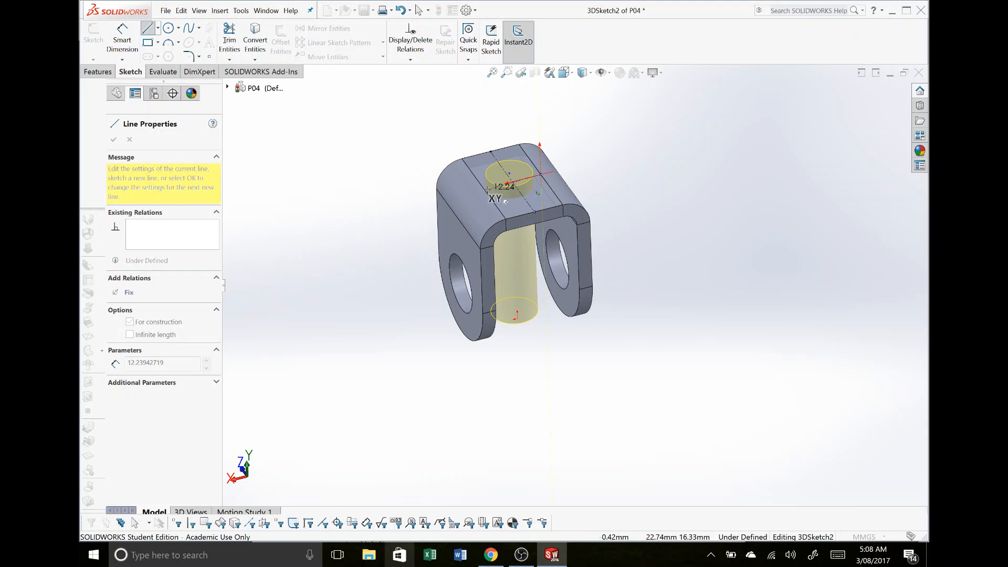
click(484, 189)
key(Escape)
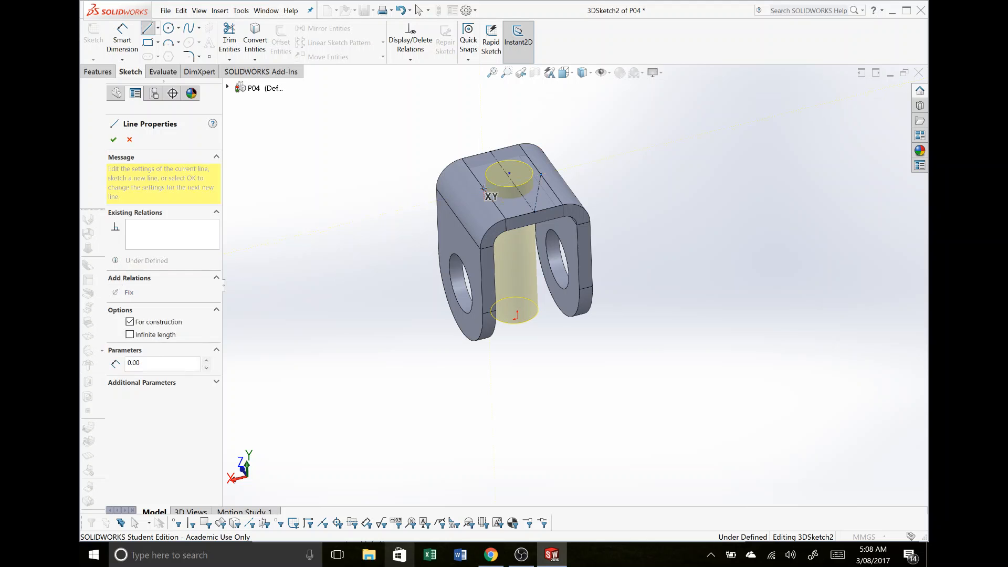
key(Escape)
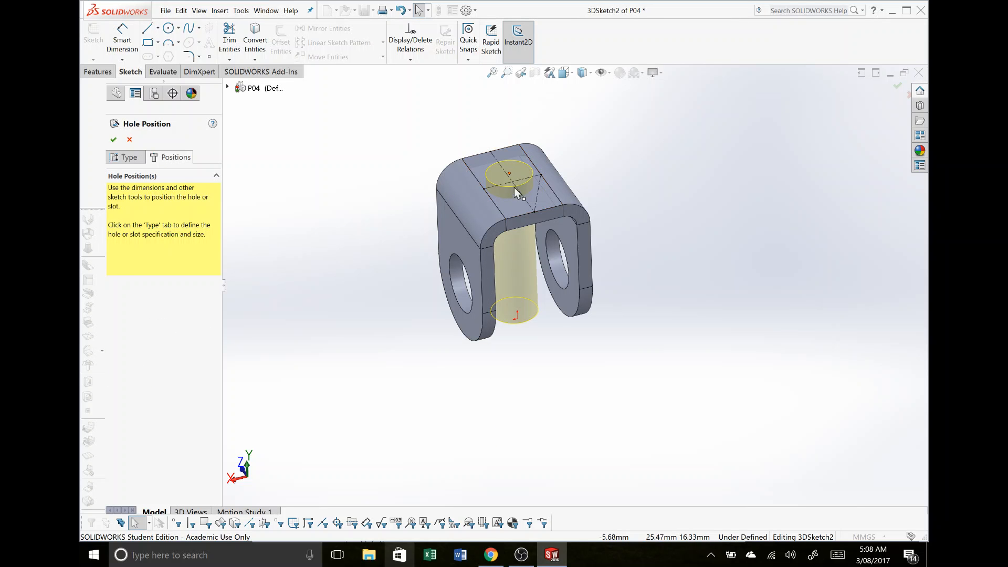
- Move the hole point onto the centreline crossing at X 0, Y 35, Z 0 mm and delete the stray diagonal connecting line
click(512, 183)
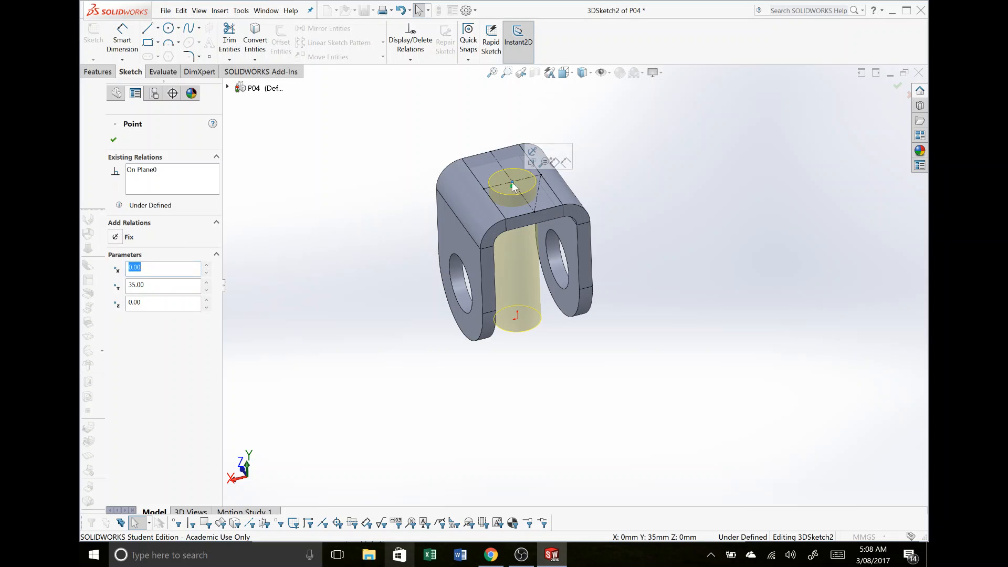
click(612, 198)
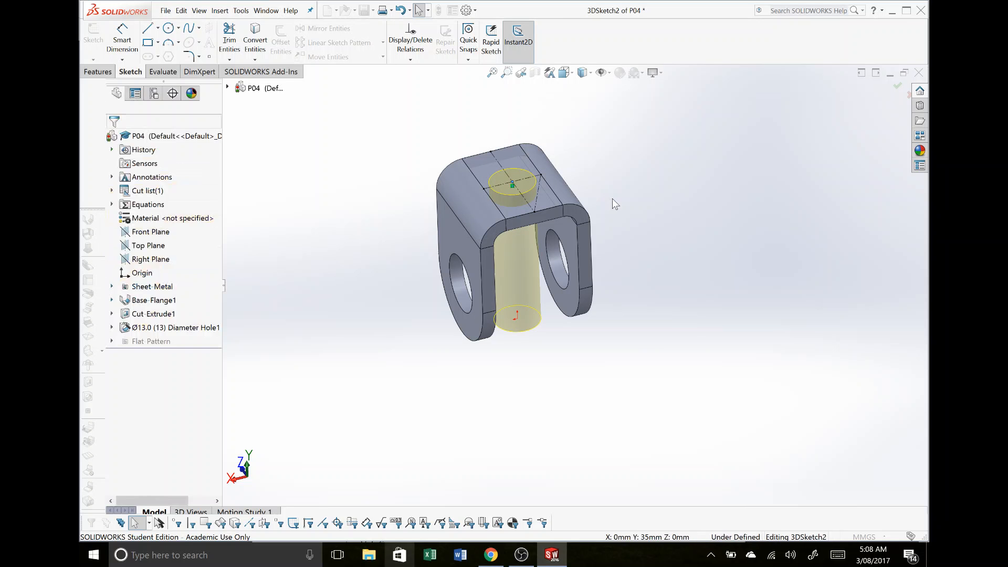
click(541, 189)
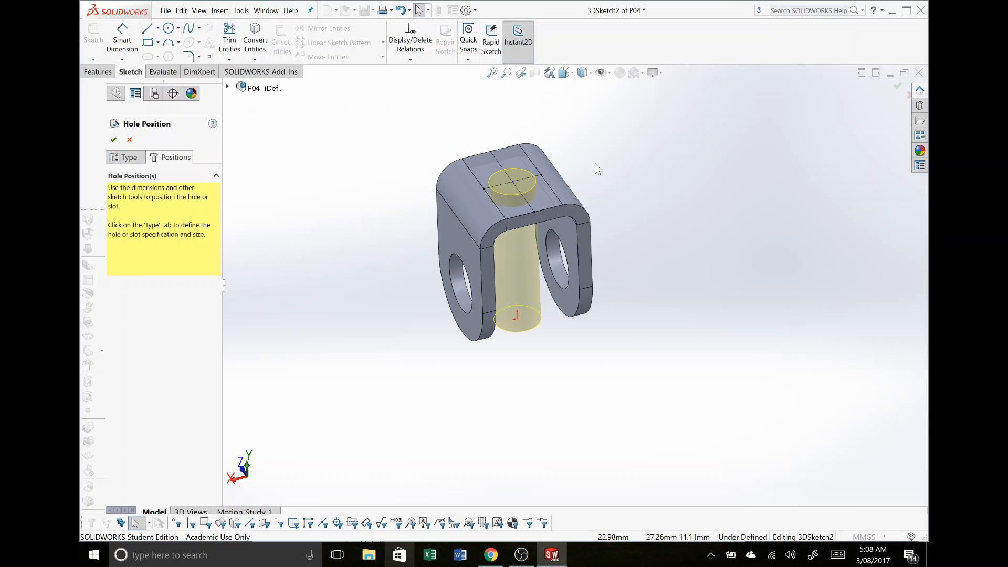
- Pull the hole point off the crossing and constrain it with a Midpoint relation to the 25 mm construction line
scroll(520, 178, down, 5)
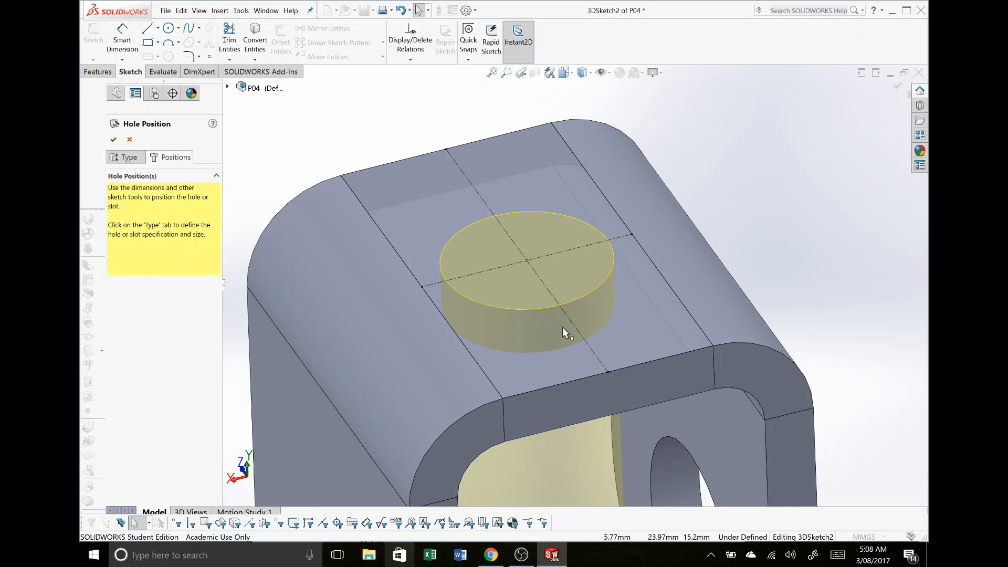
drag(563, 326, 523, 288)
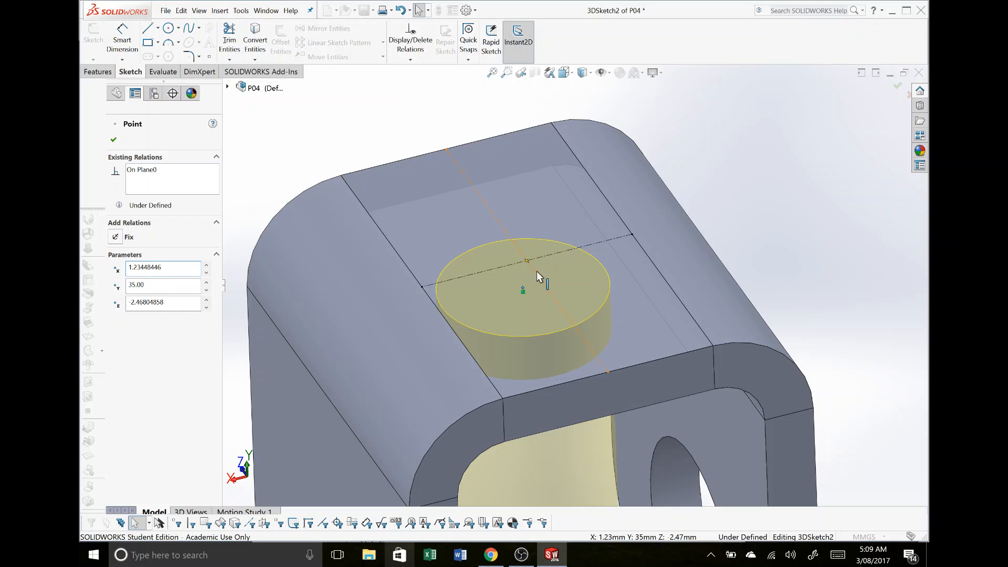
click(537, 271)
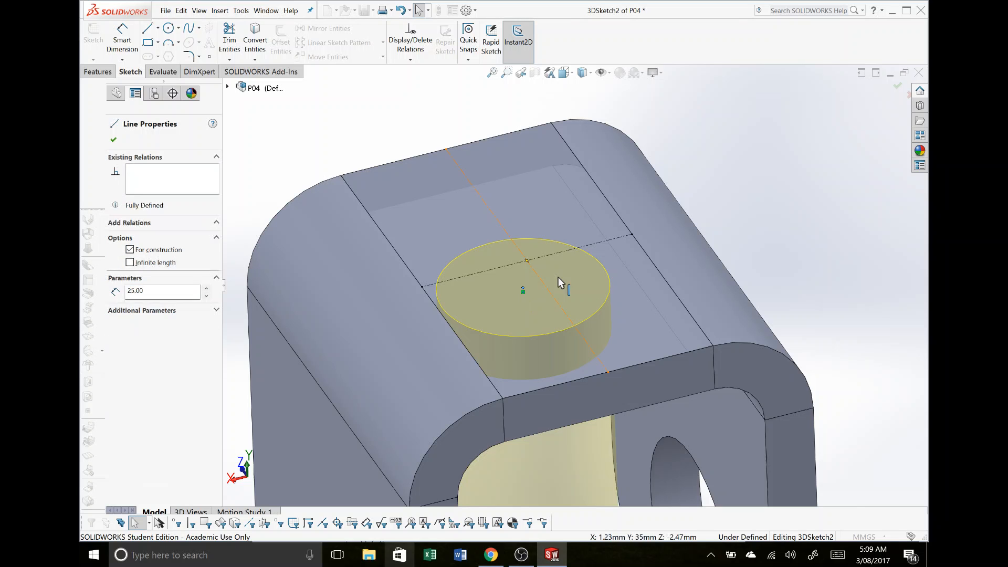
ctrl+click(519, 292)
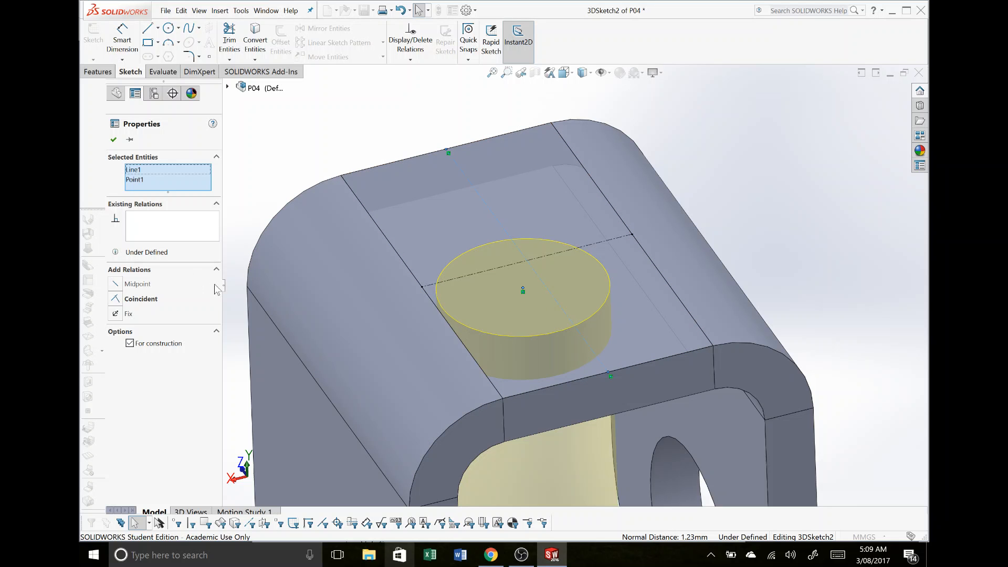
click(128, 288)
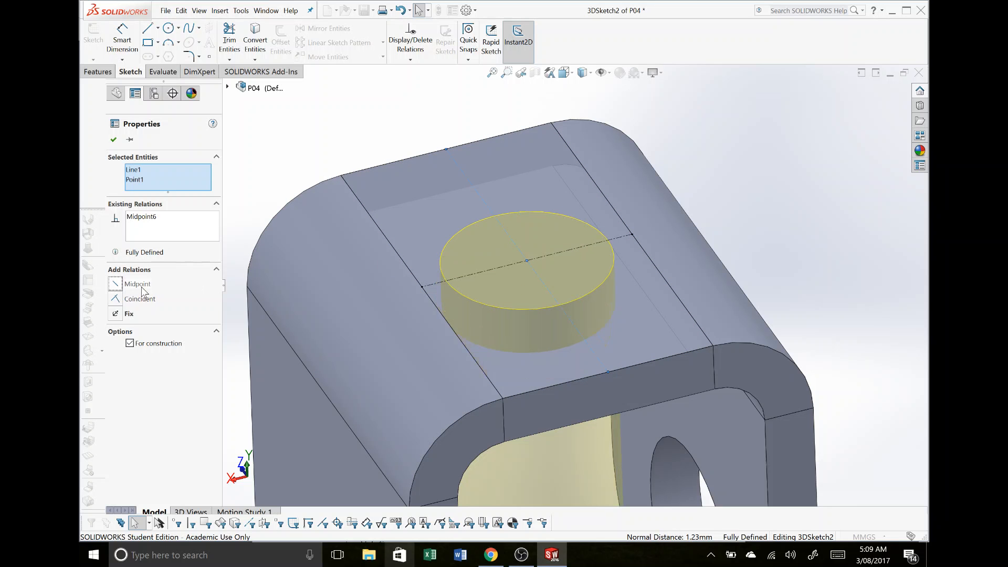
click(761, 194)
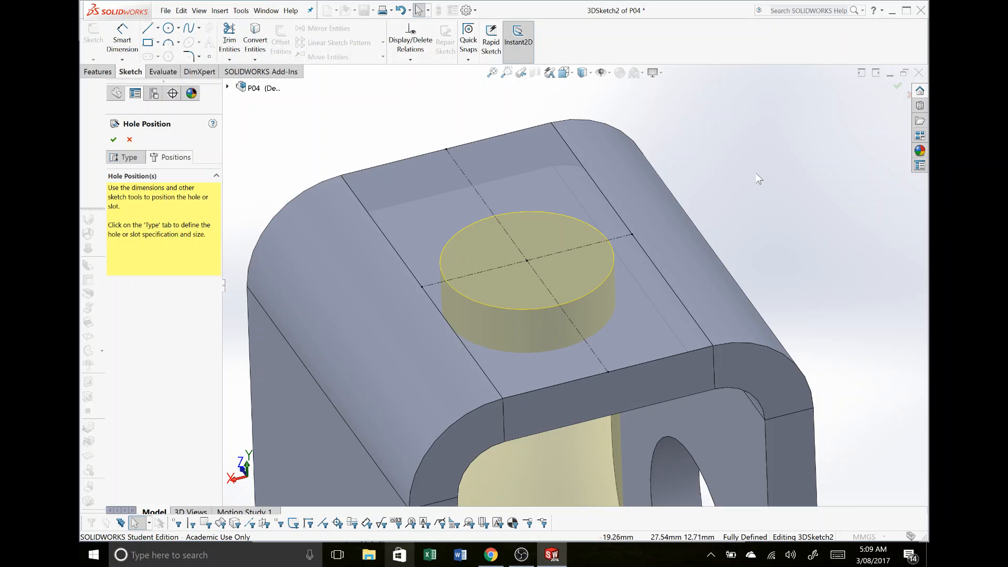
- Finish the Ø10.0 hole in the bracket's top face and save the part
click(114, 139)
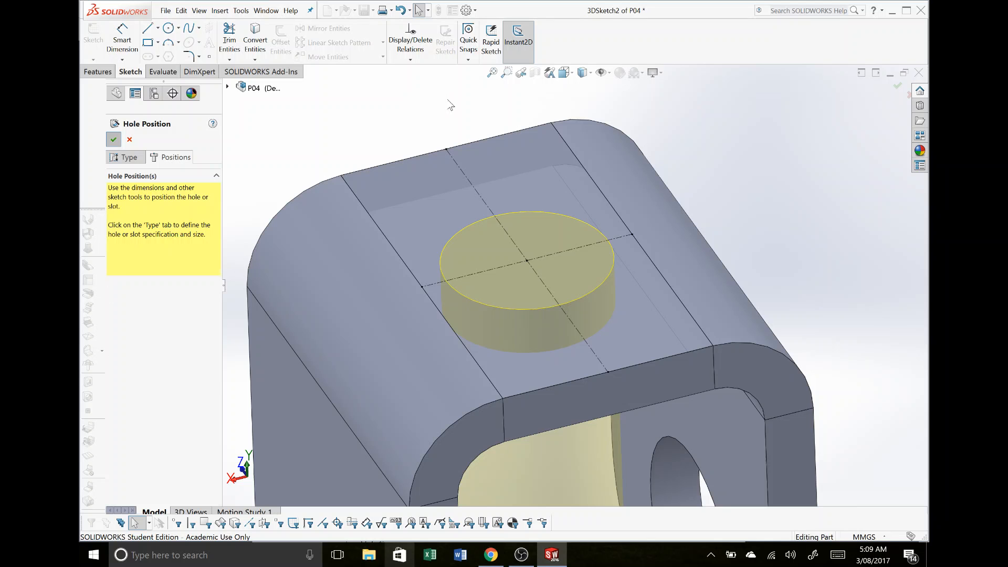
scroll(568, 278, up, 4)
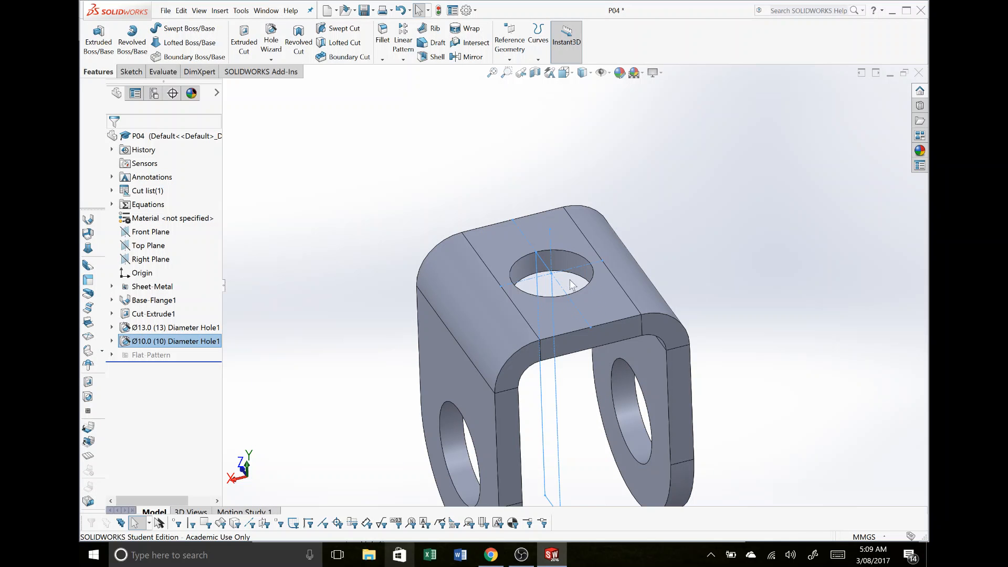
middle_drag(690, 255, 638, 267)
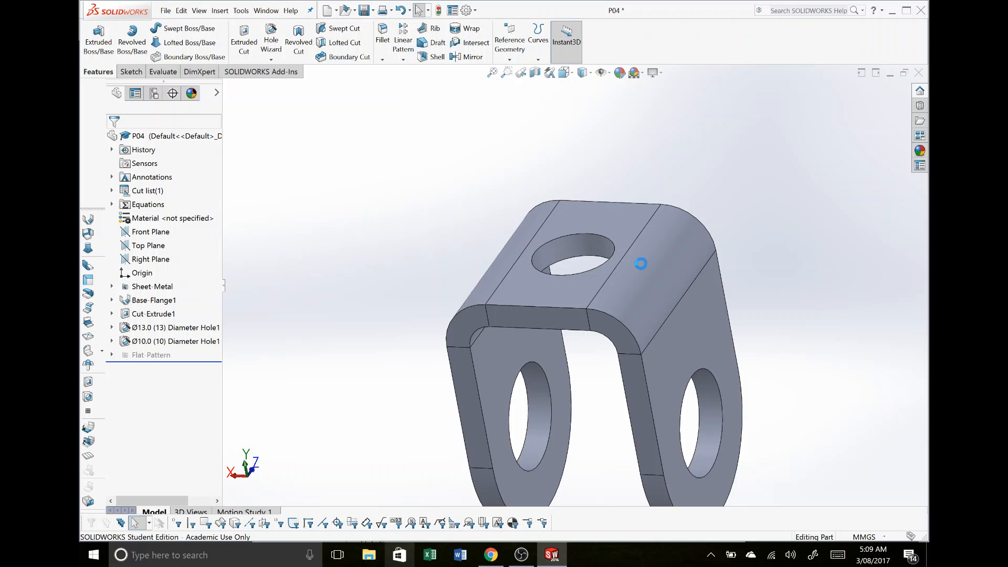
scroll(646, 265, up, 3)
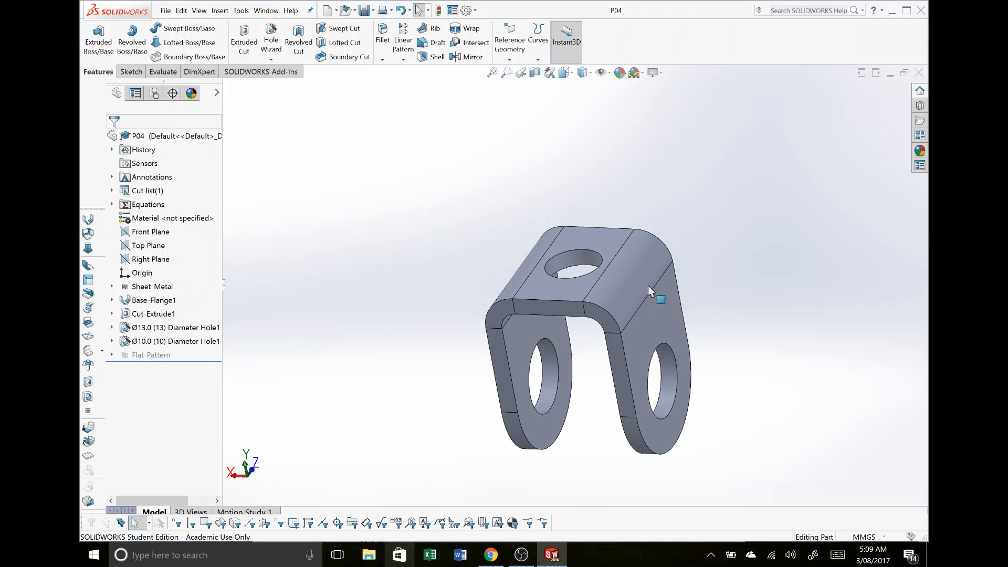
mouse_move(650, 292)
middle_down()
mouse_move(668, 227)
mouse_move(677, 236)
mouse_move(608, 227)
mouse_move(590, 261)
mouse_move(588, 311)
mouse_move(653, 312)
mouse_move(641, 305)
middle_up()
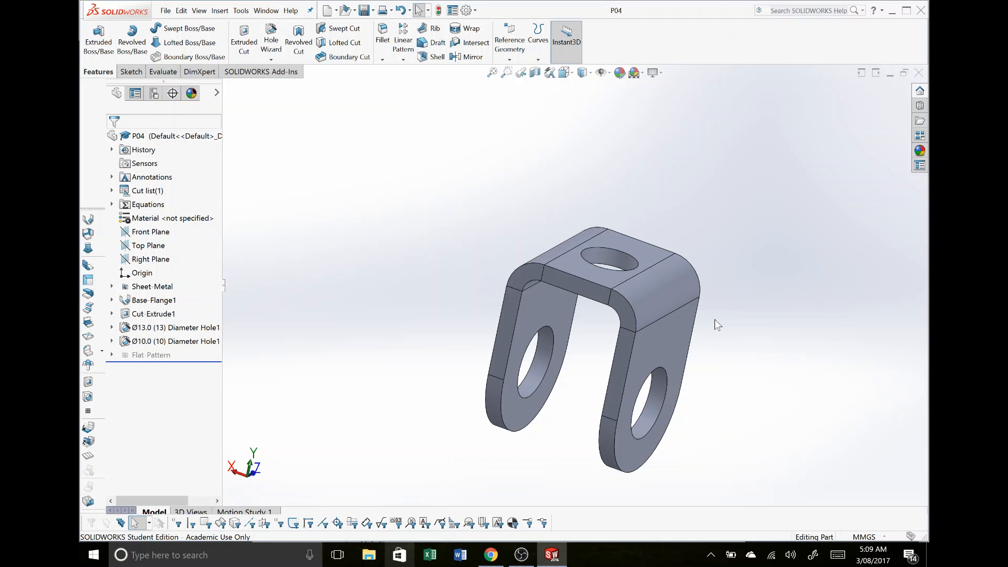
click(676, 323)
right_click(676, 338)
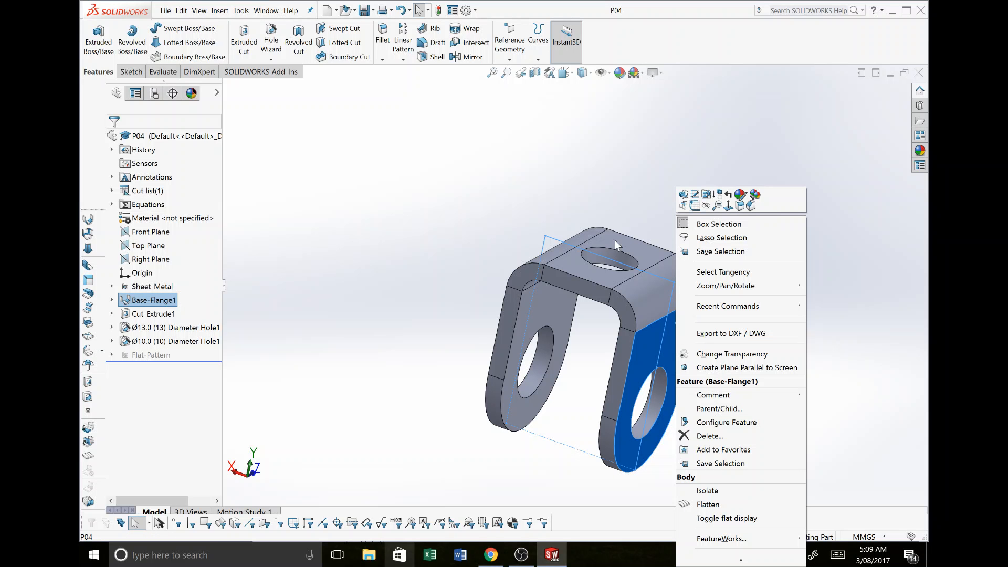
click(618, 226)
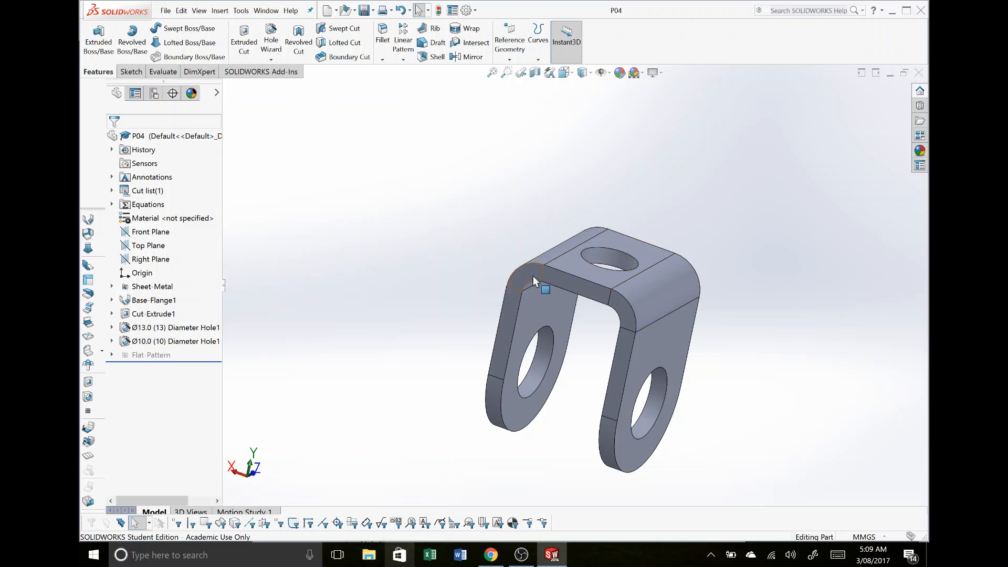
- Flatten the sheet metal bracket to inspect its flat pattern, and return it to the folded state
click(654, 349)
right_click(654, 351)
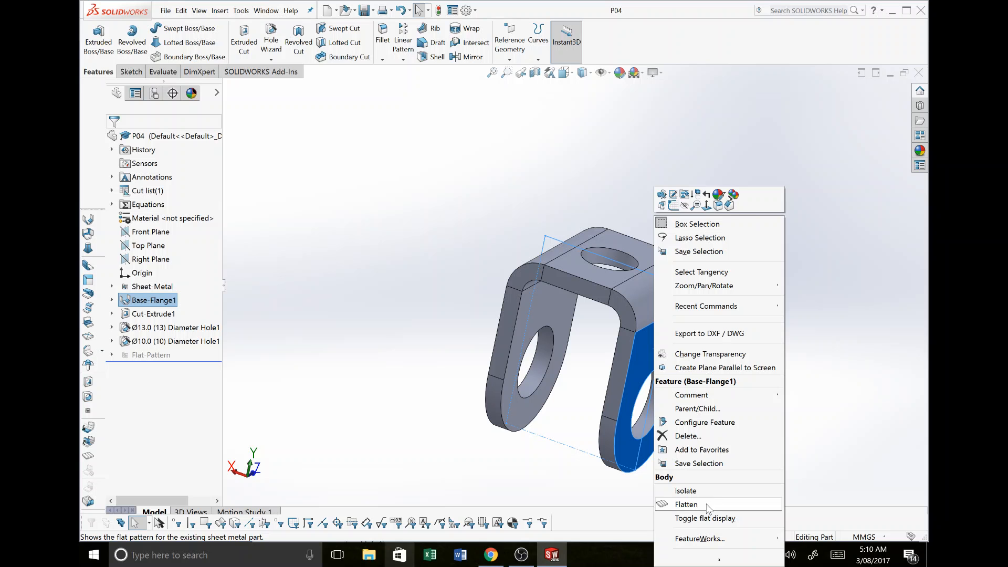
click(685, 504)
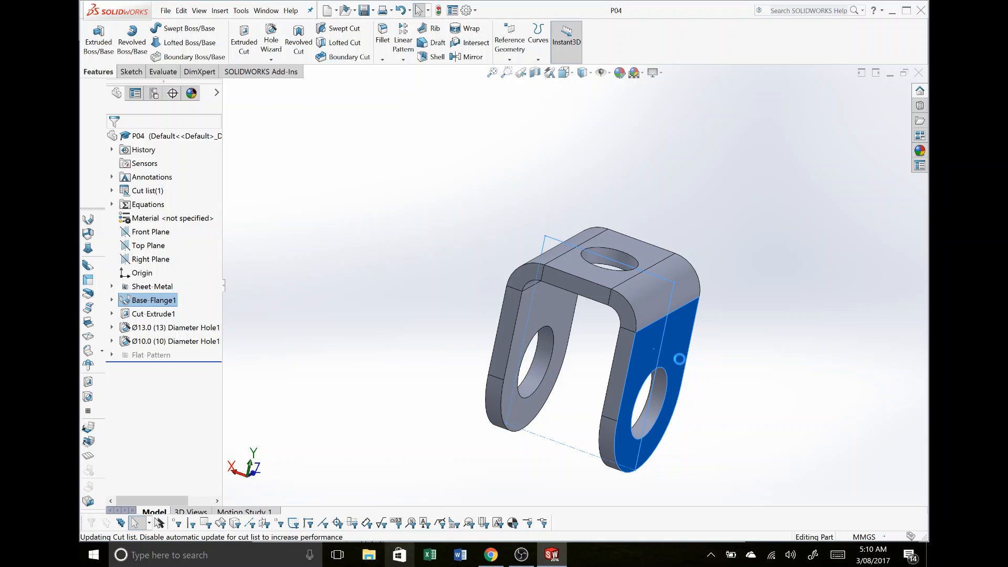
scroll(640, 340, up, 3)
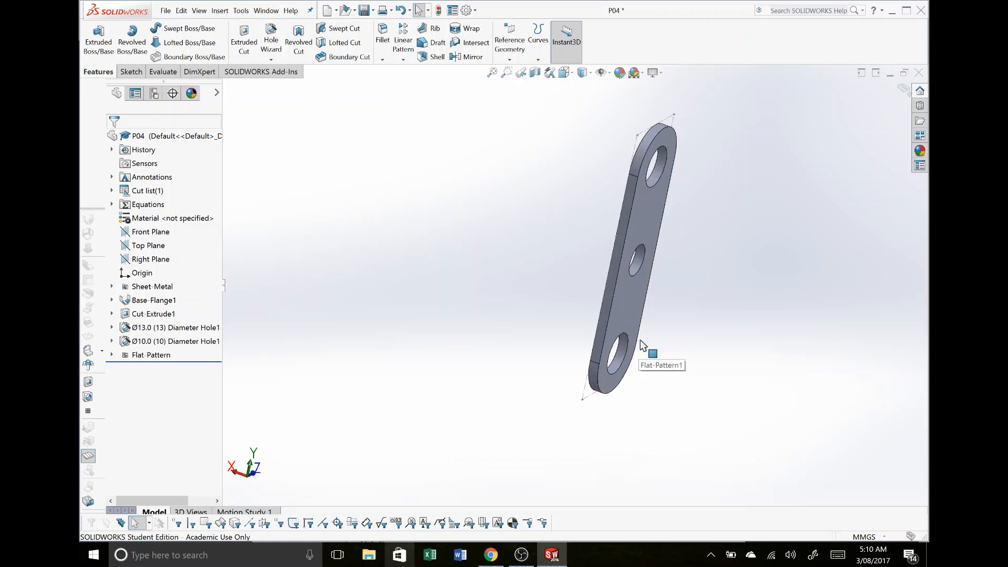
middle_drag(633, 315, 570, 215)
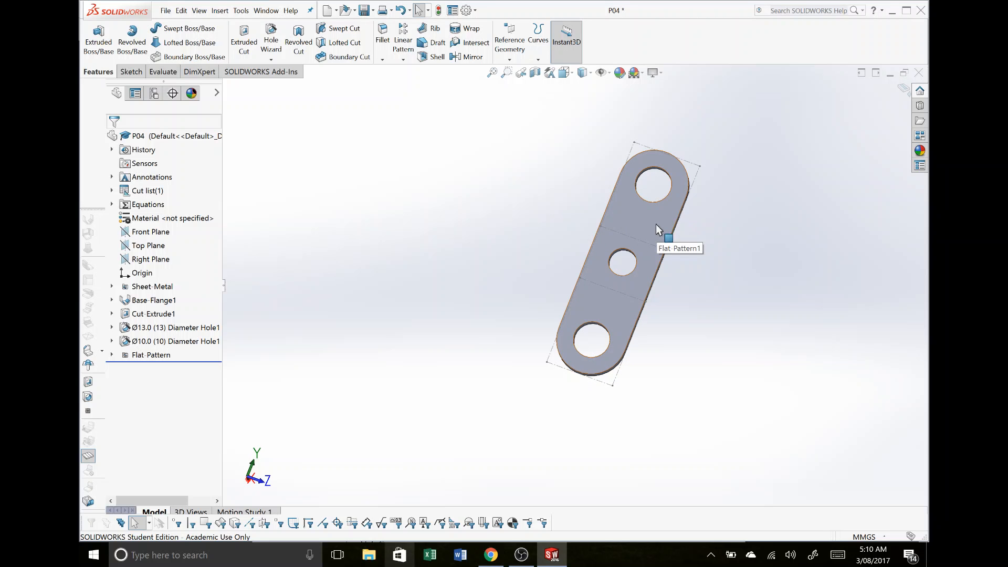
click(905, 89)
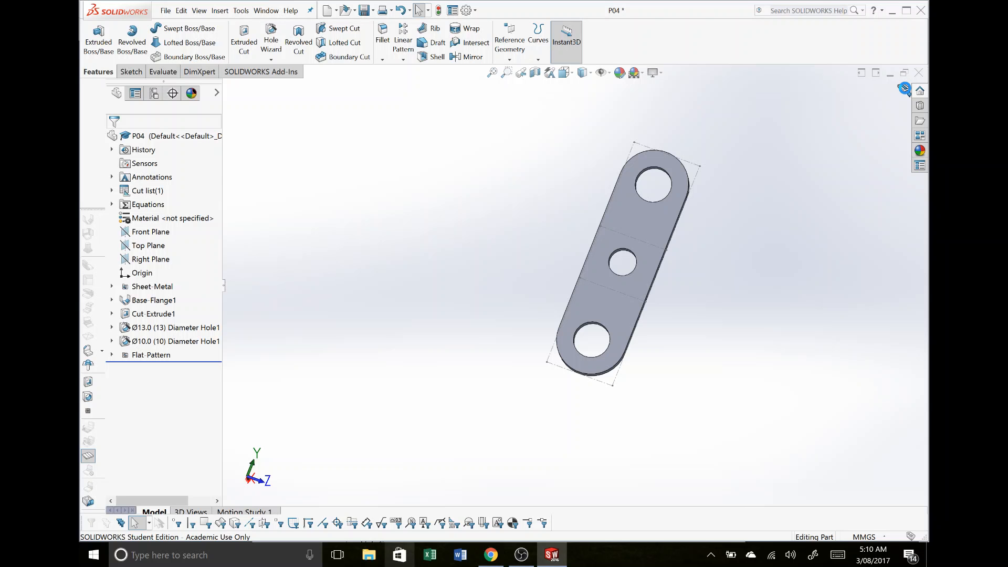